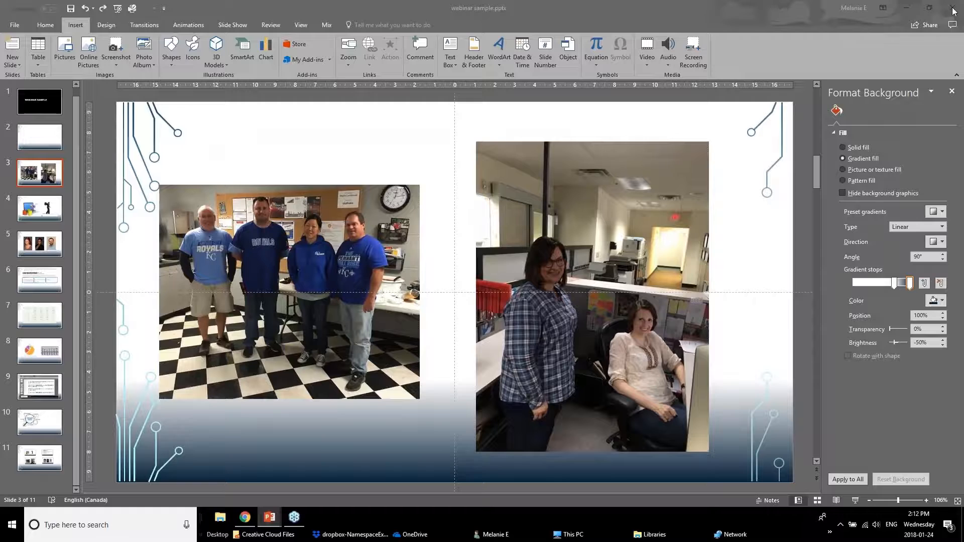
- Close the Format Background pane and correct the group photo on slide 3 to Brightness +40%, Contrast 0% (Normal)
{"action": "left_click", "coordinate": [957, 93]}
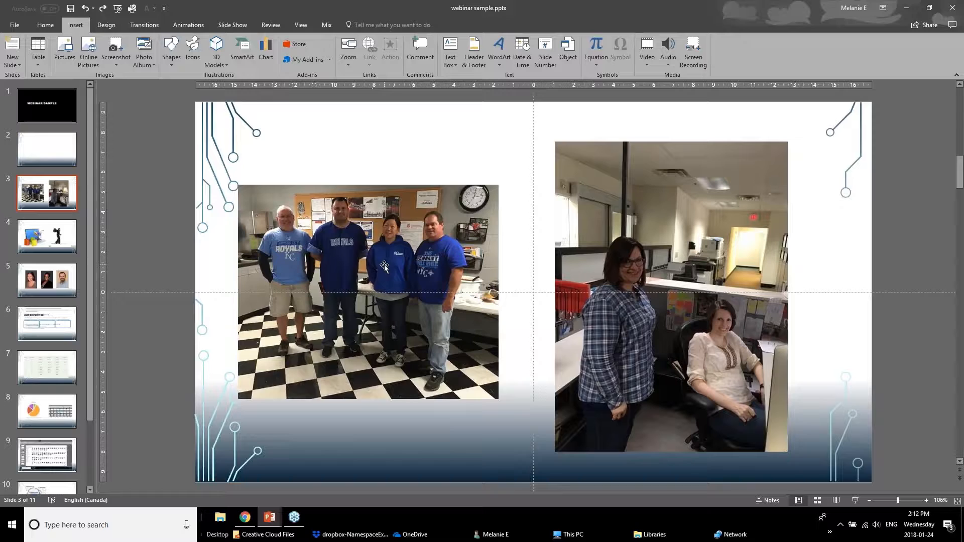
{"action": "left_click", "coordinate": [386, 266]}
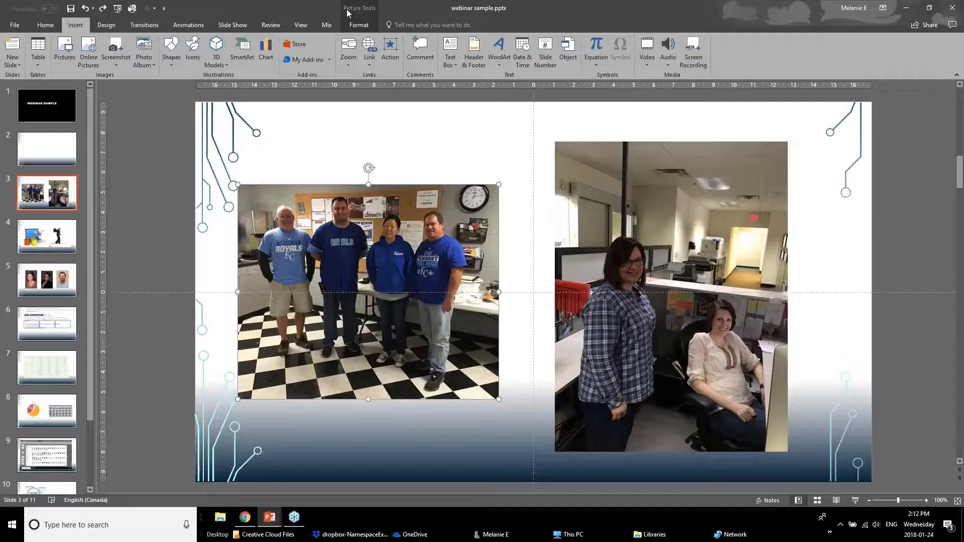
{"action": "left_click", "coordinate": [361, 9]}
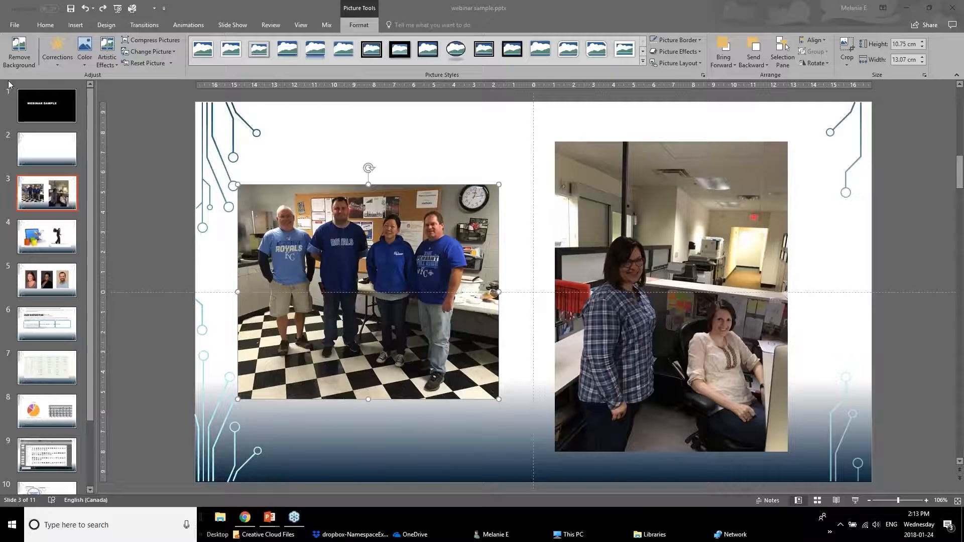
{"action": "left_click", "coordinate": [58, 60]}
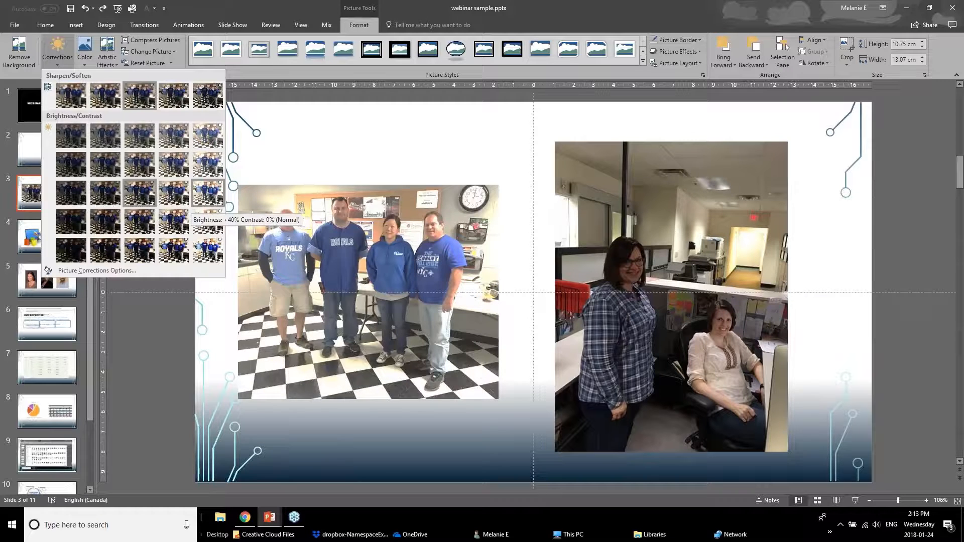
{"action": "left_click", "coordinate": [207, 192]}
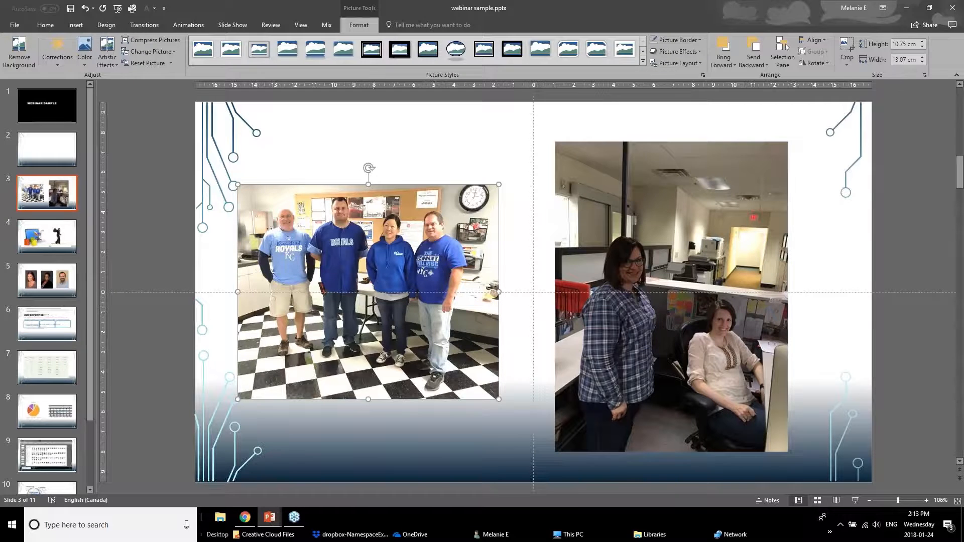
- Mute the group photo's colours with the second-lowest Color Saturation preset
{"action": "left_click", "coordinate": [85, 52]}
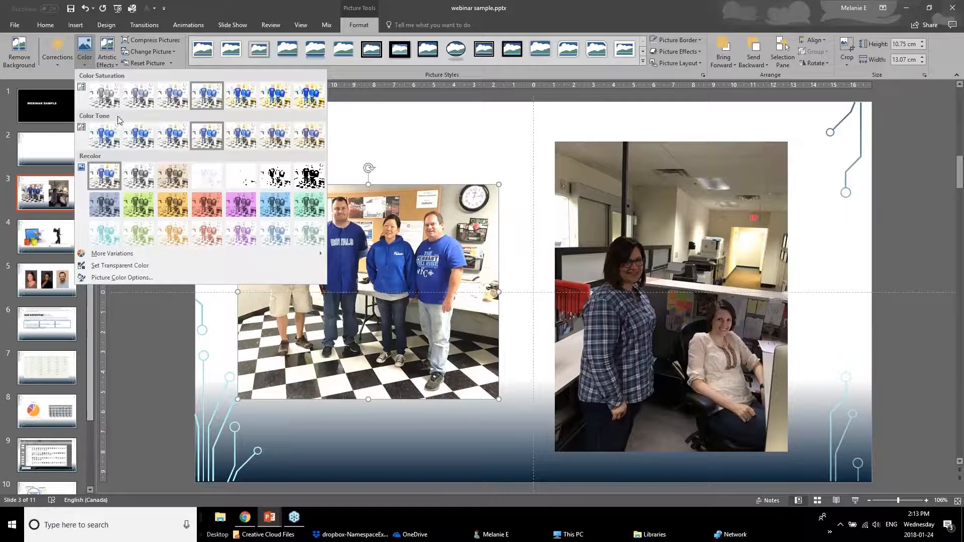
{"action": "left_click", "coordinate": [136, 98]}
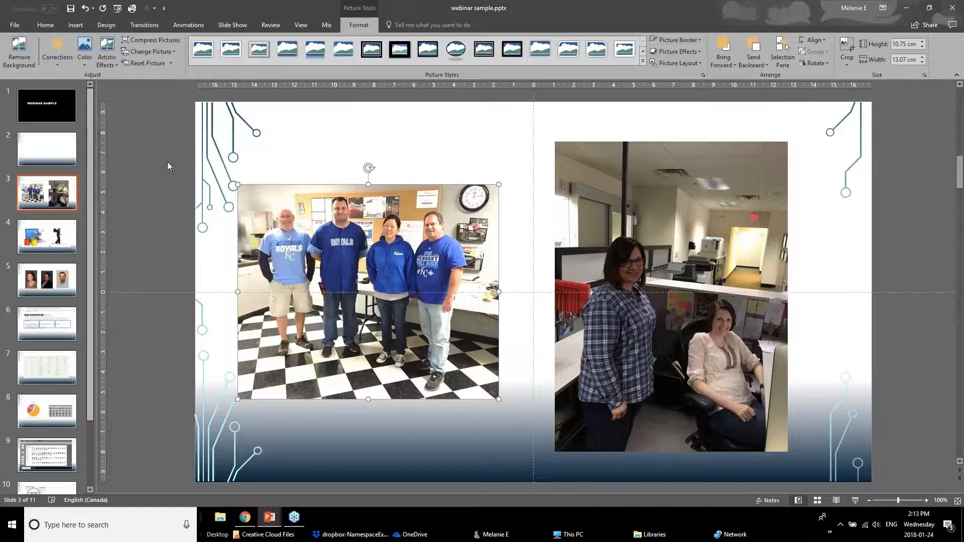
{"action": "left_click", "coordinate": [162, 357]}
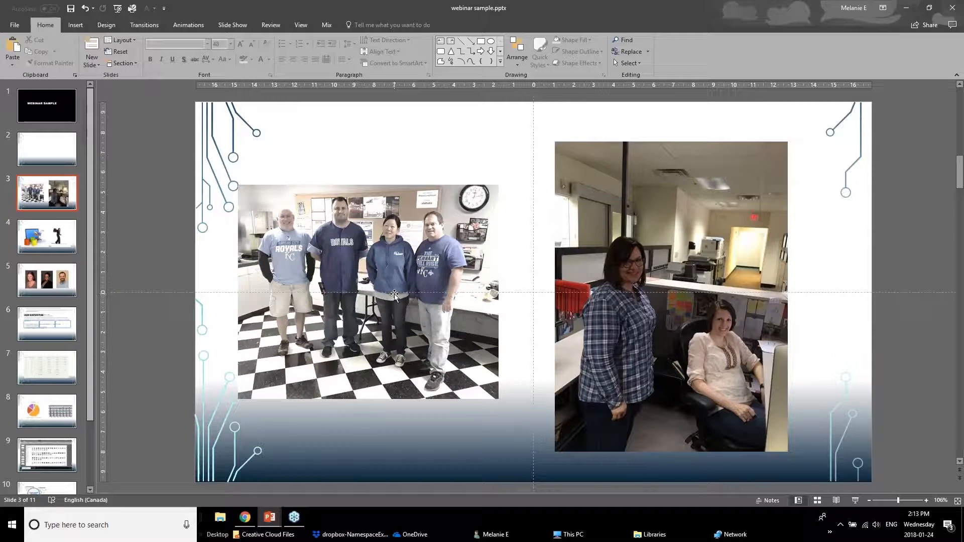
- Brighten the photo of the two women in the office with a Brightness/Contrast correction preset of normal contrast
{"action": "left_click", "coordinate": [342, 282]}
{"action": "left_click", "coordinate": [681, 283]}
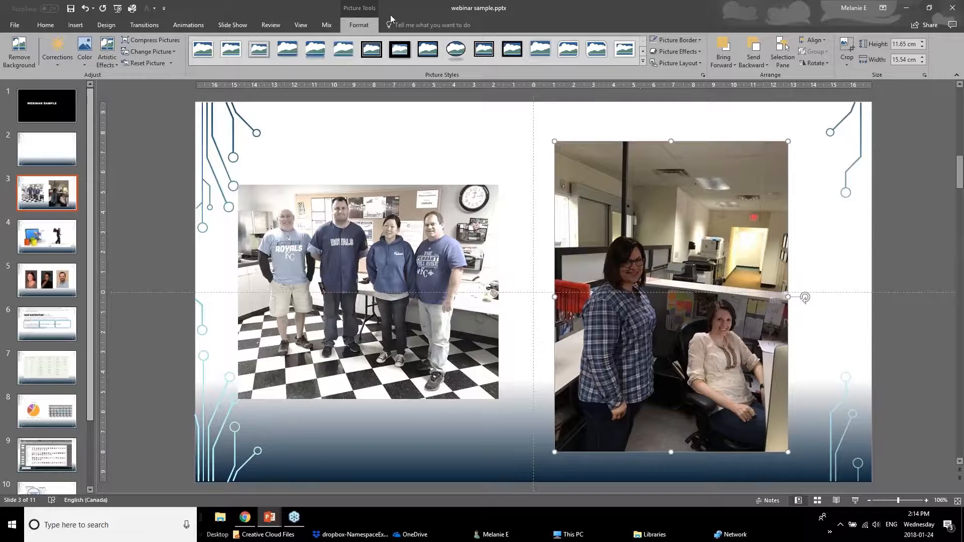
{"action": "left_click", "coordinate": [45, 63]}
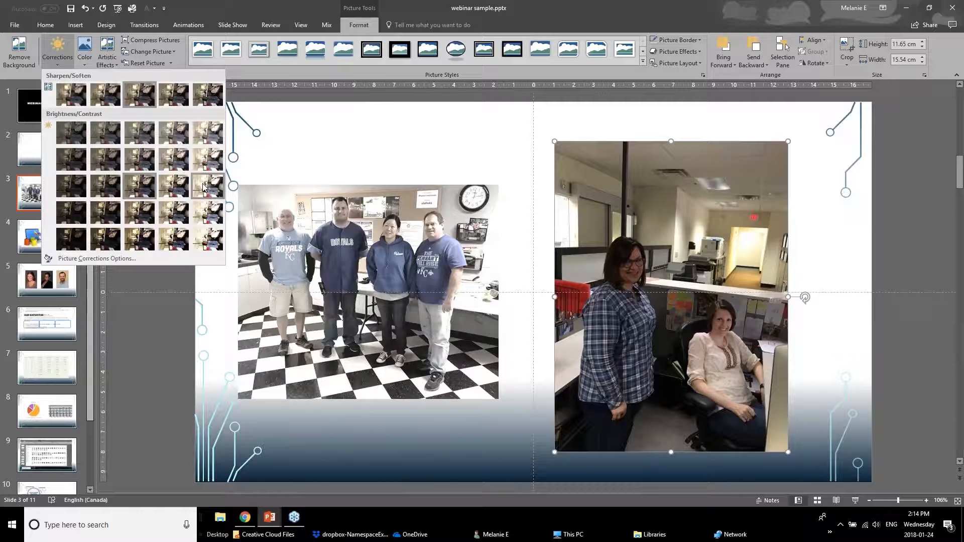
{"action": "left_click", "coordinate": [168, 186]}
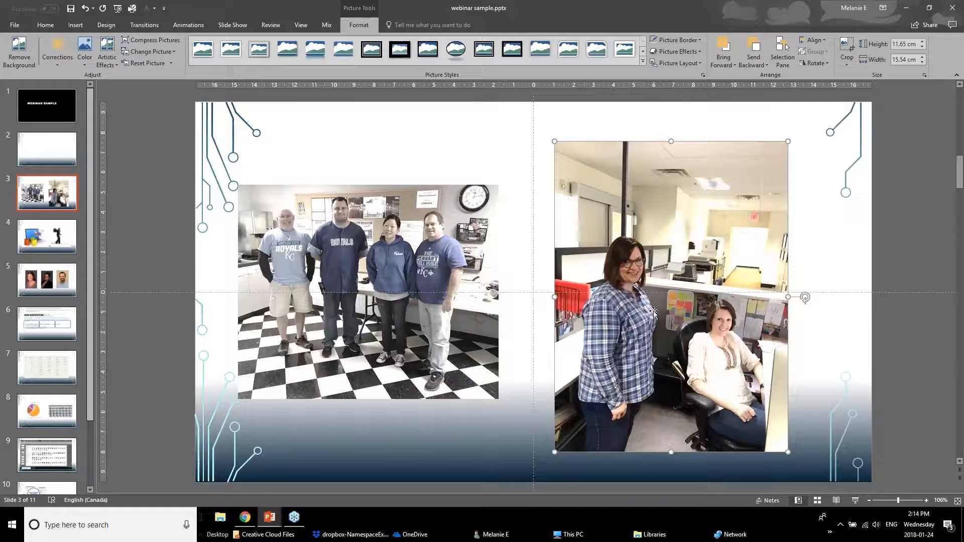
- Crop the office photo's ceiling, floor and left edge so that it frames the two women
{"action": "left_click", "coordinate": [847, 49]}
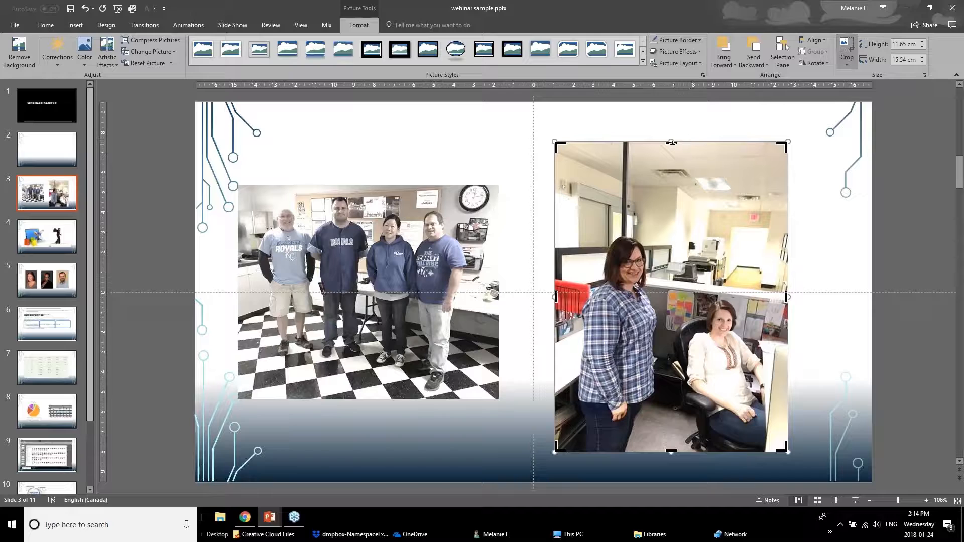
{"action": "left_click_drag", "start_coordinate": [671, 143], "coordinate": [679, 233]}
{"action": "left_click_drag", "start_coordinate": [671, 450], "coordinate": [673, 389]}
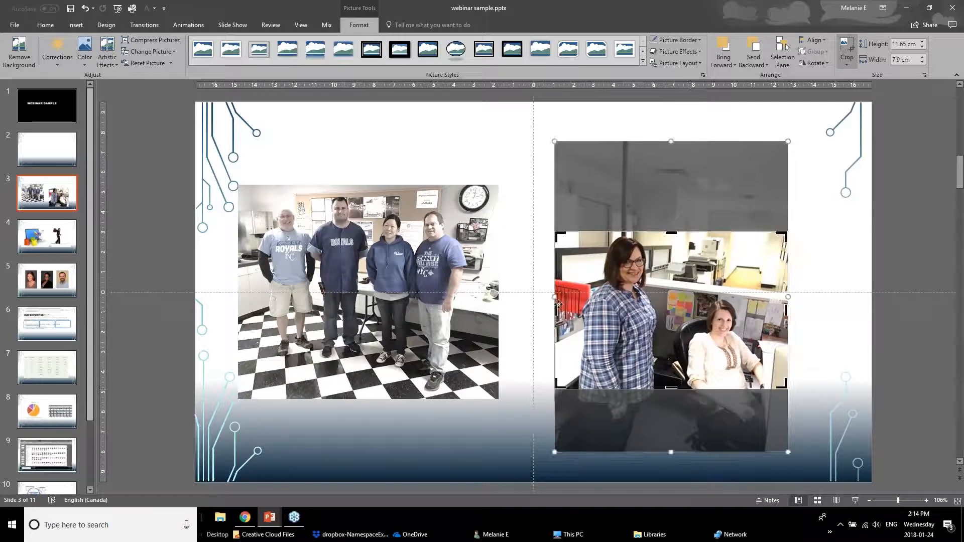
{"action": "left_click_drag", "start_coordinate": [558, 304], "coordinate": [589, 305]}
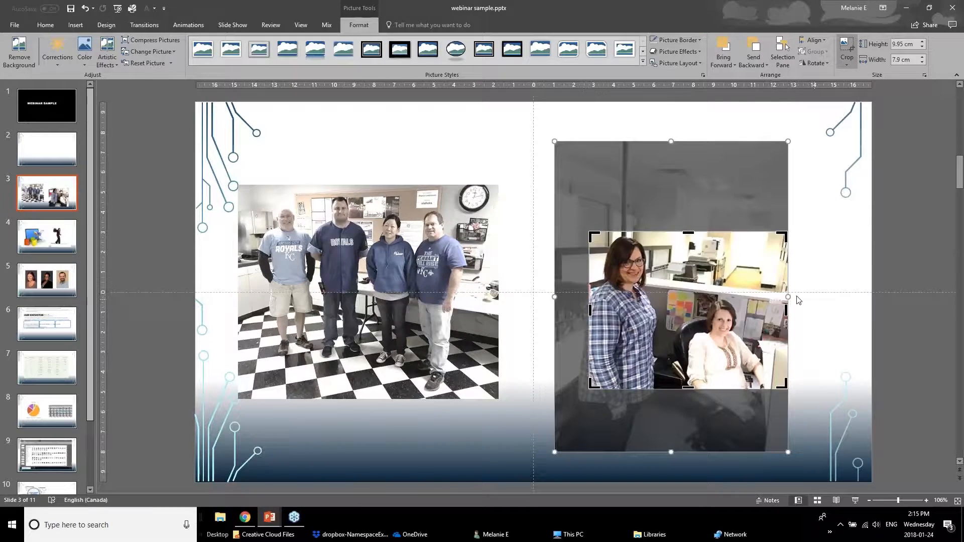
{"action": "mouse_move", "coordinate": [788, 297]}
{"action": "left_mouse_down"}
{"action": "mouse_move", "coordinate": [770, 298]}
{"action": "mouse_move", "coordinate": [795, 304]}
{"action": "left_mouse_up"}
{"action": "left_click", "coordinate": [824, 360]}
- Enlarge the cropped office photo to about 11.37 by 9.03 cm and place it mid-height in the slide's right half
{"action": "left_click_drag", "start_coordinate": [759, 336], "coordinate": [727, 267]}
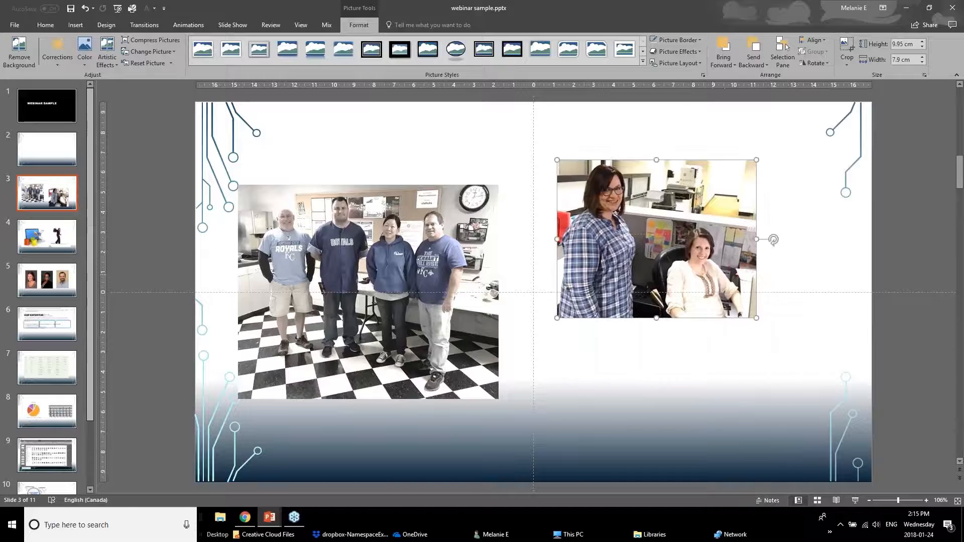
{"action": "left_click_drag", "start_coordinate": [757, 319], "coordinate": [785, 340]}
{"action": "left_click_drag", "start_coordinate": [725, 301], "coordinate": [742, 338]}
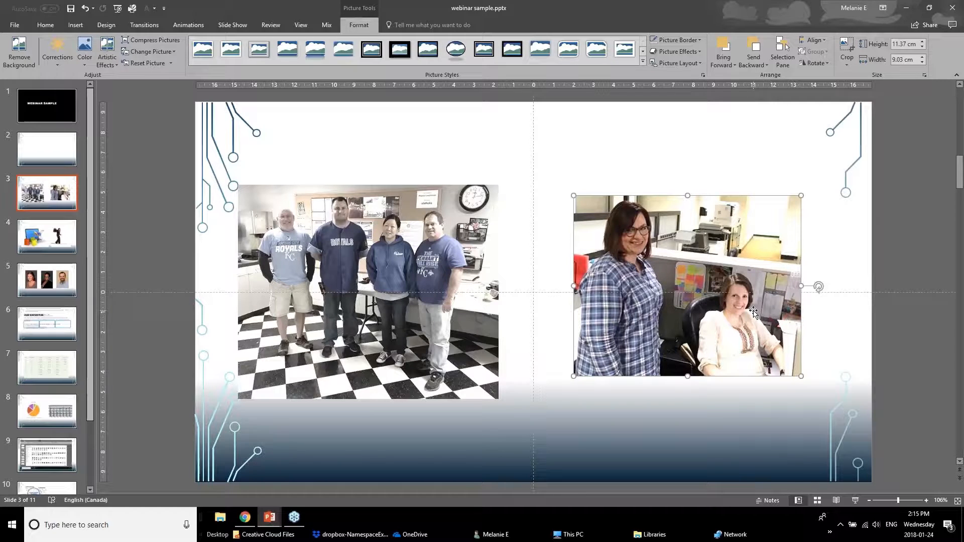
- Crop off the lower half of the group photo and move the photo down to about the slide's mid-height
{"action": "left_click", "coordinate": [363, 244]}
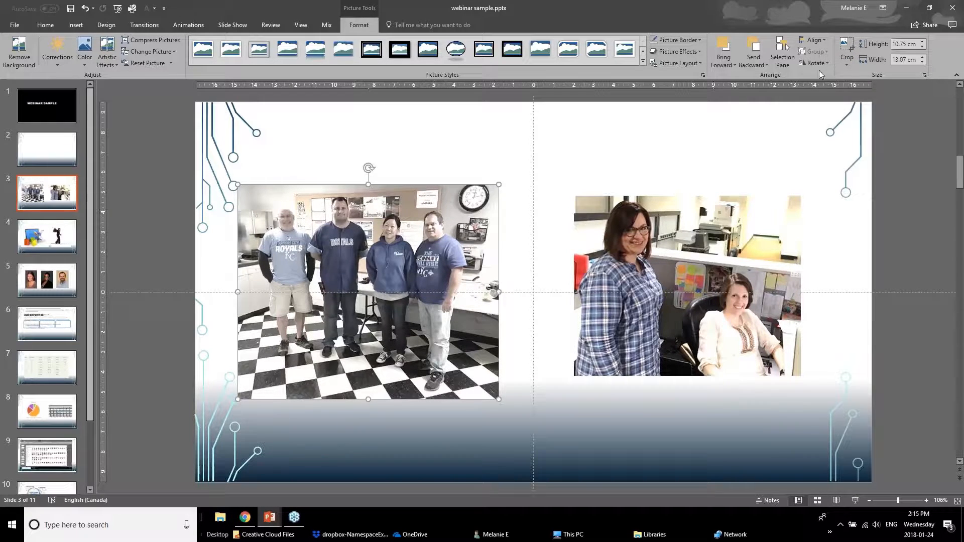
{"action": "left_click", "coordinate": [847, 47]}
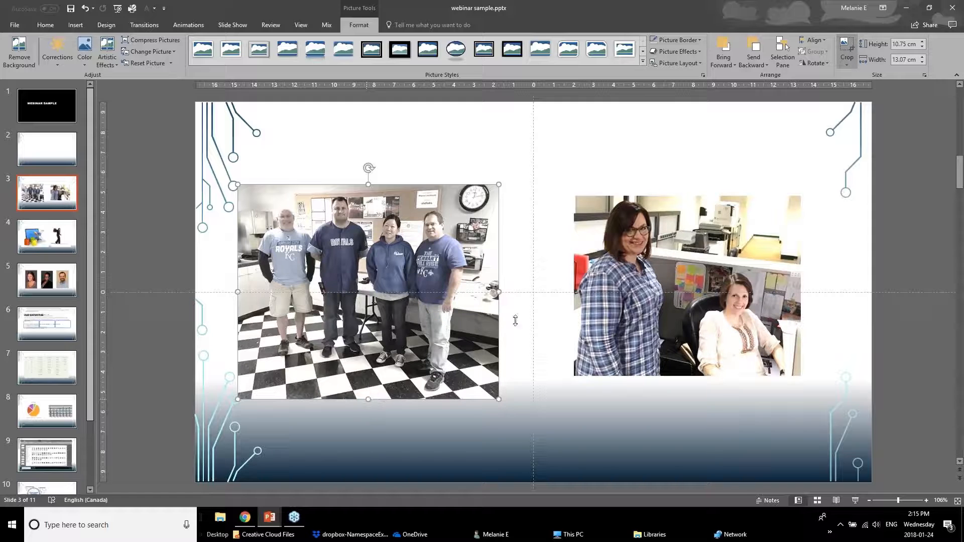
{"action": "left_click_drag", "start_coordinate": [368, 399], "coordinate": [381, 291]}
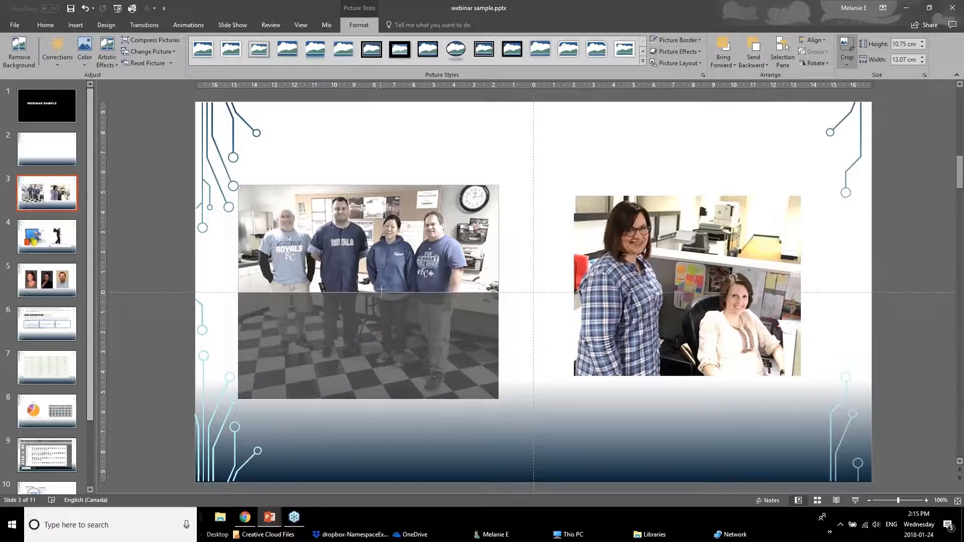
{"action": "left_click", "coordinate": [146, 380]}
{"action": "left_click_drag", "start_coordinate": [360, 237], "coordinate": [364, 269]}
{"action": "left_click", "coordinate": [383, 291]}
- Apply the second-lowest Color Saturation preset to the office photo to match the group photo
{"action": "left_click", "coordinate": [686, 269]}
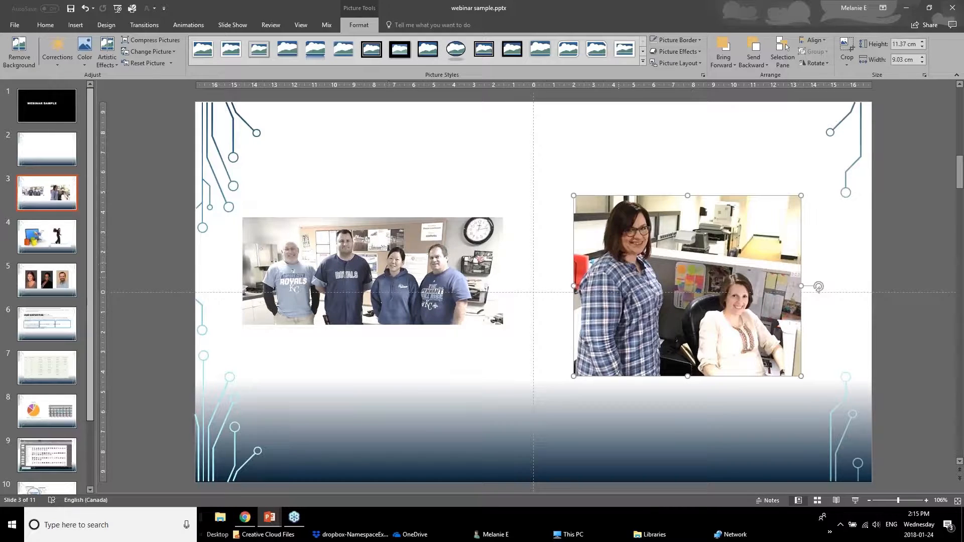
{"action": "left_click", "coordinate": [85, 50]}
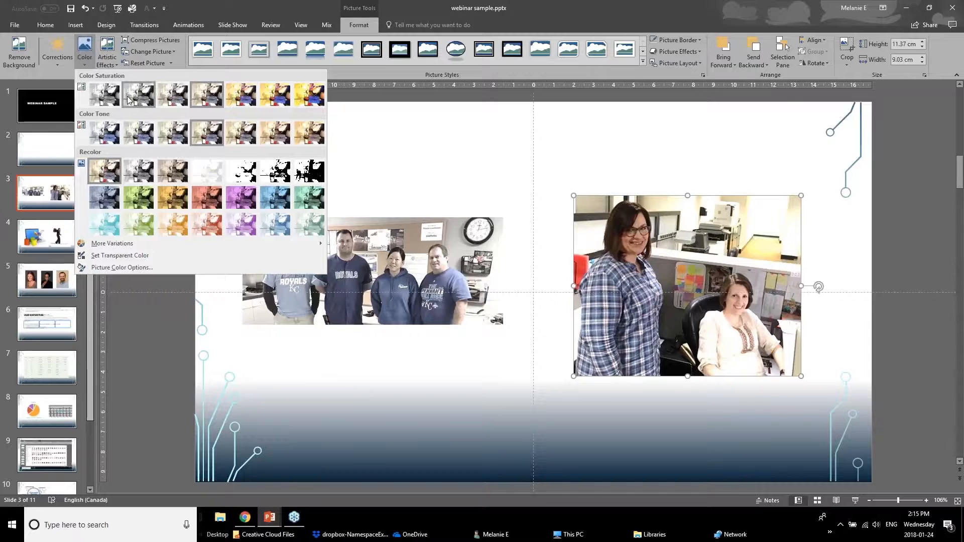
{"action": "left_click", "coordinate": [129, 99]}
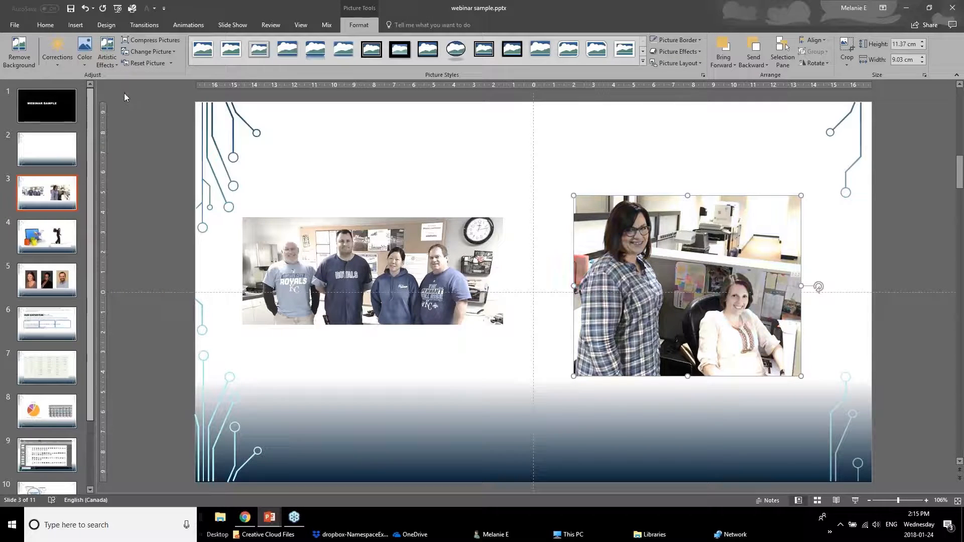
{"action": "left_click", "coordinate": [477, 355]}
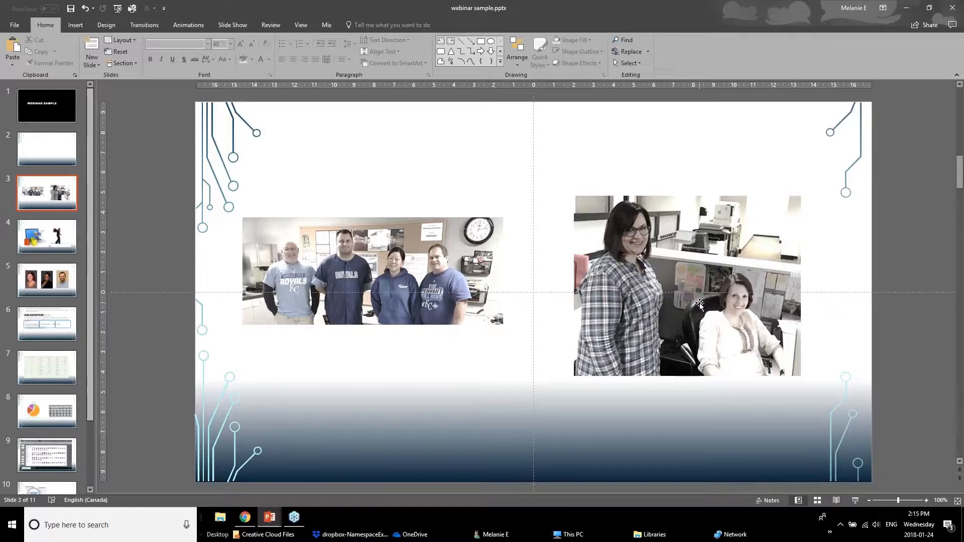
- View the Removing Background slide in the Powerpoint Webinar January 2018 v1.pptx presentation and return to webinar sample.pptx
{"action": "mouse_move", "coordinate": [270, 517]}
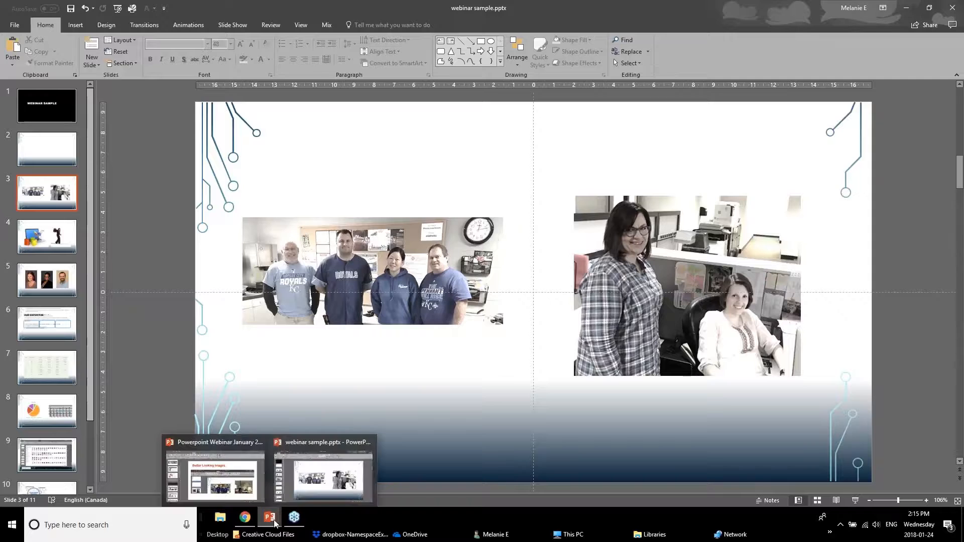
{"action": "left_click", "coordinate": [254, 496]}
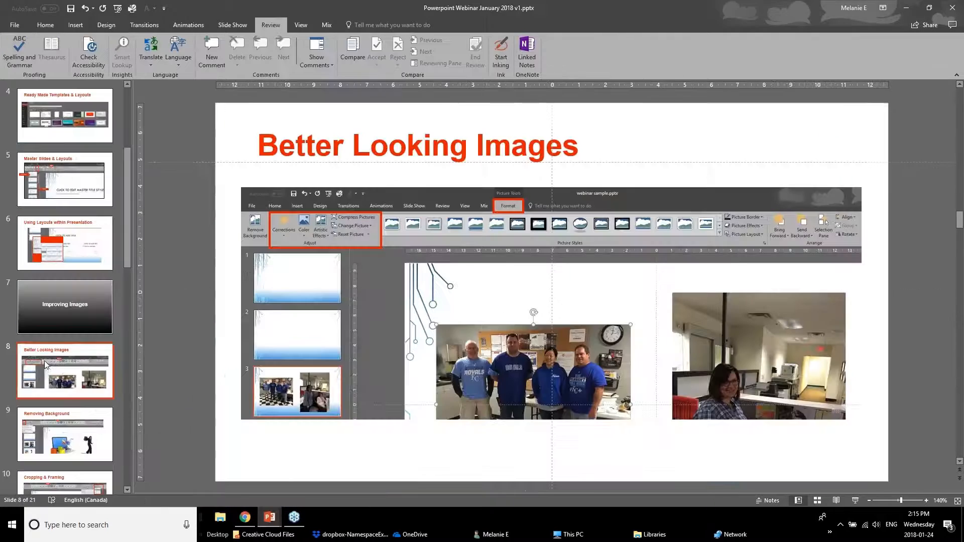
{"action": "left_click", "coordinate": [31, 449]}
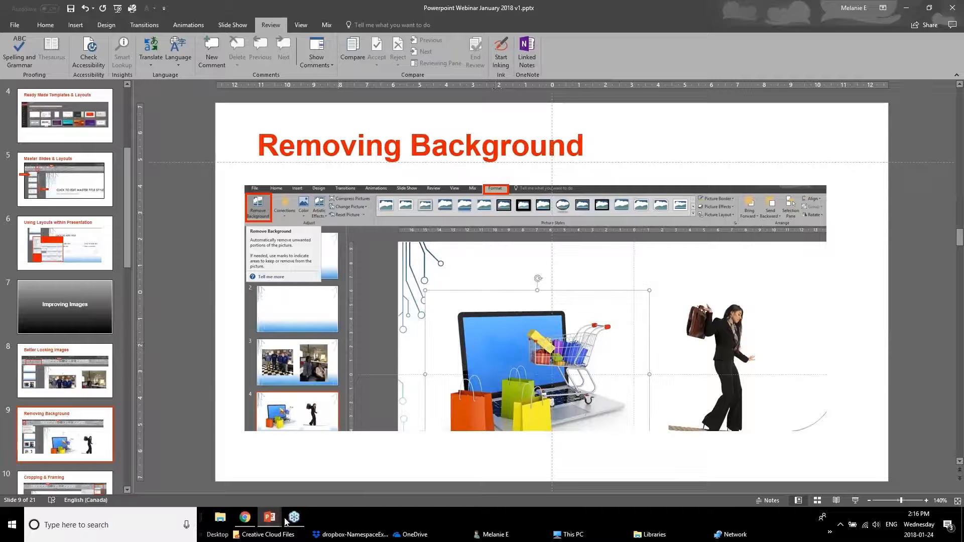
{"action": "left_click", "coordinate": [266, 519]}
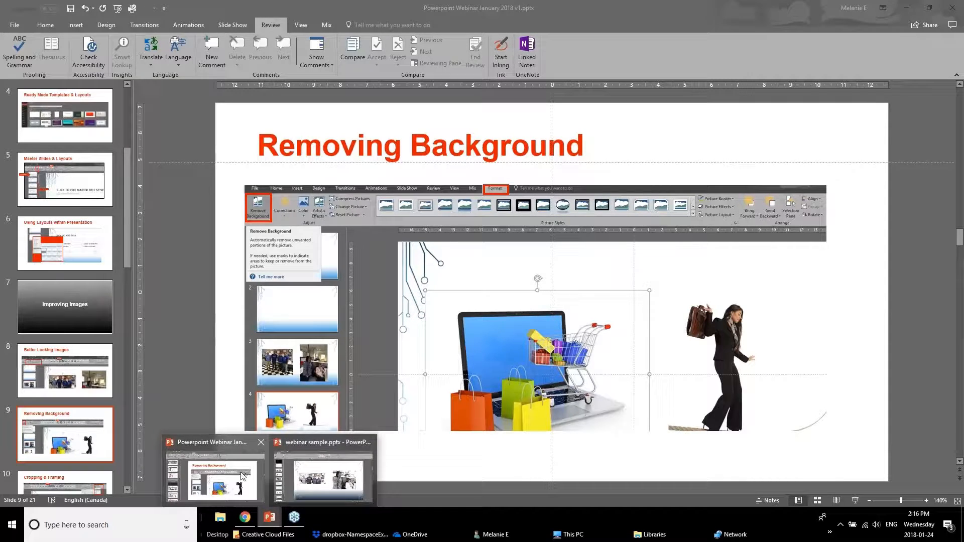
{"action": "left_click", "coordinate": [303, 468]}
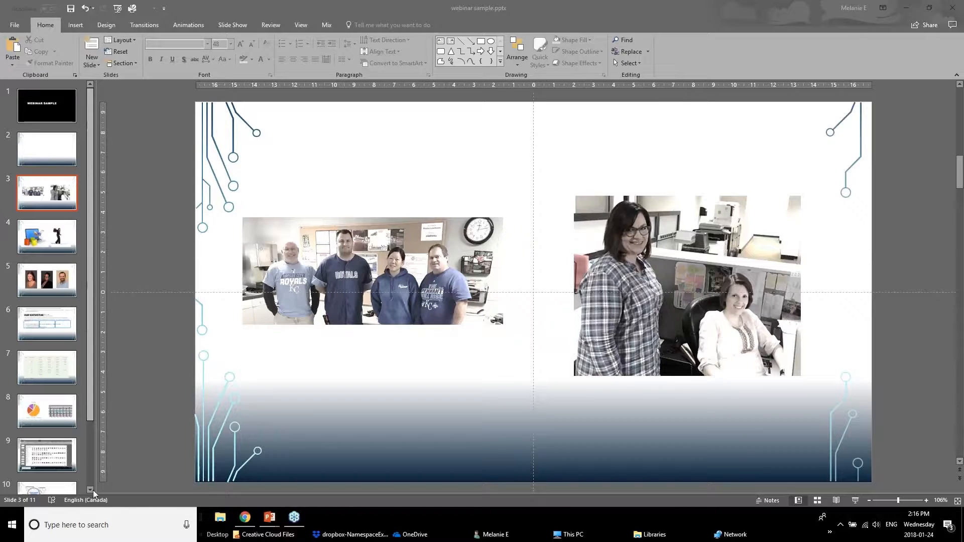
- Open slide 4 and move the laptop shopping picture and the tightrope picture farther apart
{"action": "left_click", "coordinate": [42, 235]}
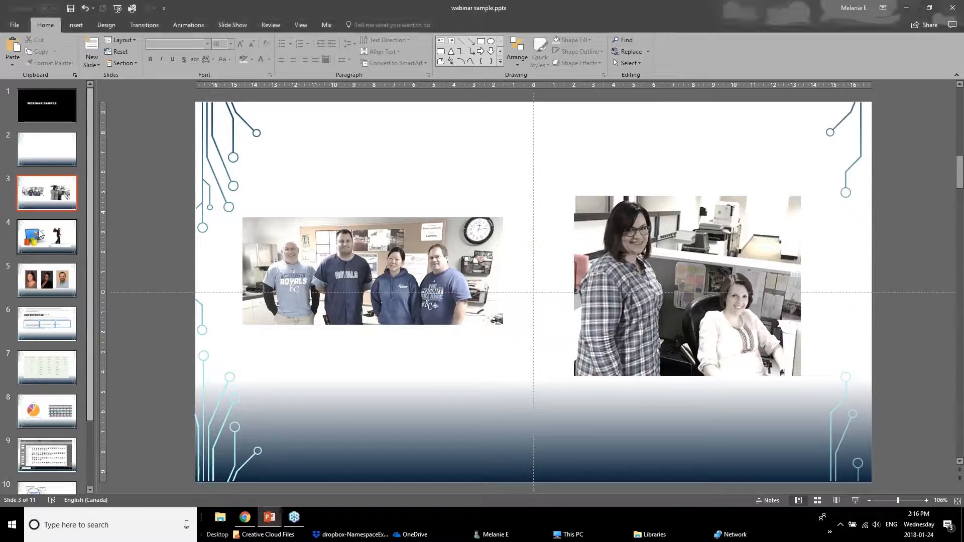
{"action": "left_click_drag", "start_coordinate": [426, 287], "coordinate": [391, 294]}
{"action": "left_click_drag", "start_coordinate": [635, 297], "coordinate": [676, 299]}
{"action": "mouse_move", "coordinate": [397, 337]}
{"action": "left_mouse_down"}
{"action": "mouse_move", "coordinate": [395, 308]}
{"action": "mouse_move", "coordinate": [389, 360]}
{"action": "mouse_move", "coordinate": [391, 344]}
{"action": "left_mouse_up"}
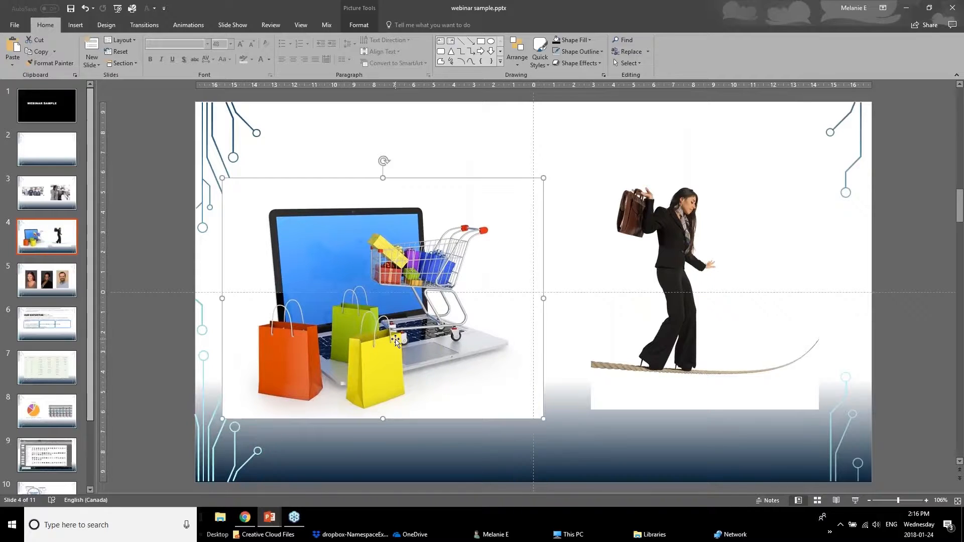
- Start removing the laptop shopping picture's background and mark the laptop base, the shopping cart and the bag bottoms as areas to keep
{"action": "left_click", "coordinate": [354, 10]}
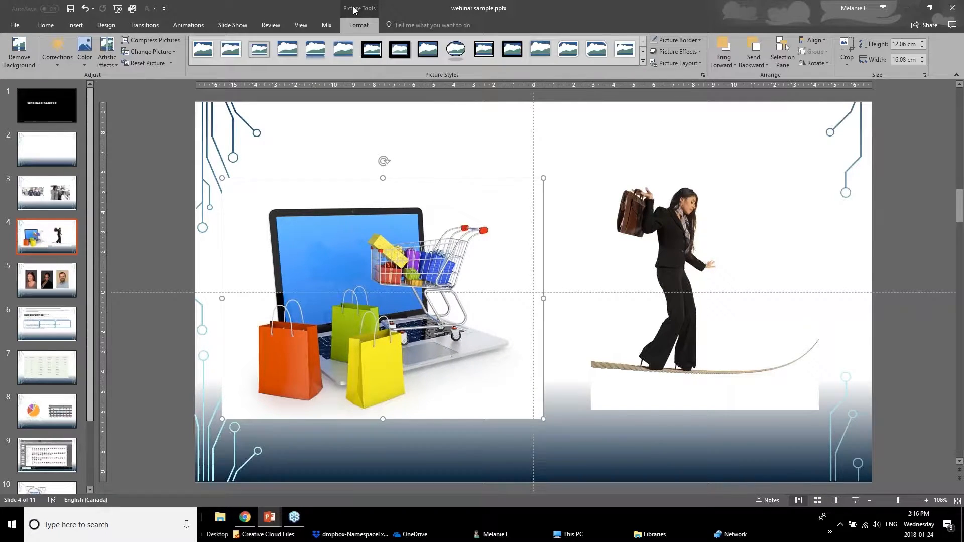
{"action": "left_click", "coordinate": [21, 59]}
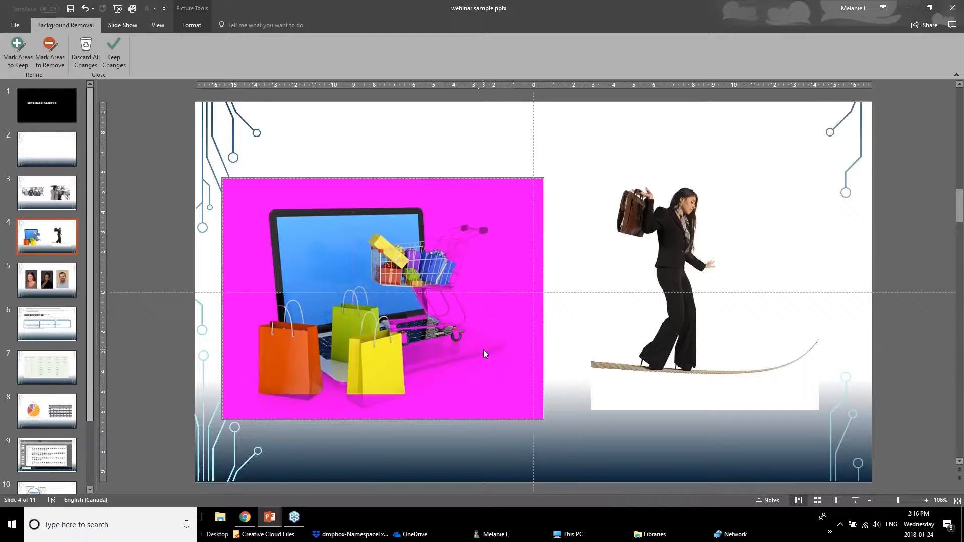
{"action": "left_click", "coordinate": [17, 65]}
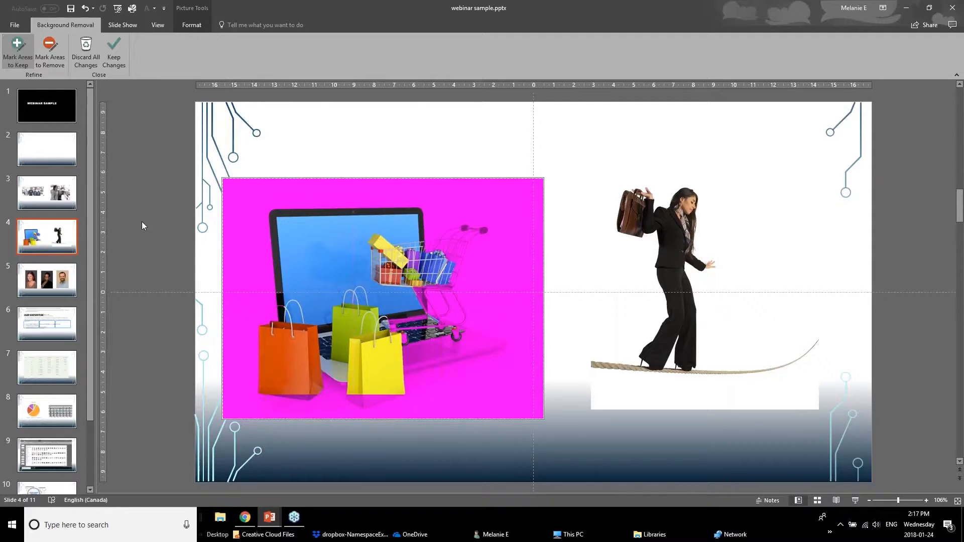
{"action": "mouse_move", "coordinate": [472, 340]}
{"action": "left_mouse_down"}
{"action": "mouse_move", "coordinate": [407, 354]}
{"action": "mouse_move", "coordinate": [495, 349]}
{"action": "left_mouse_up"}
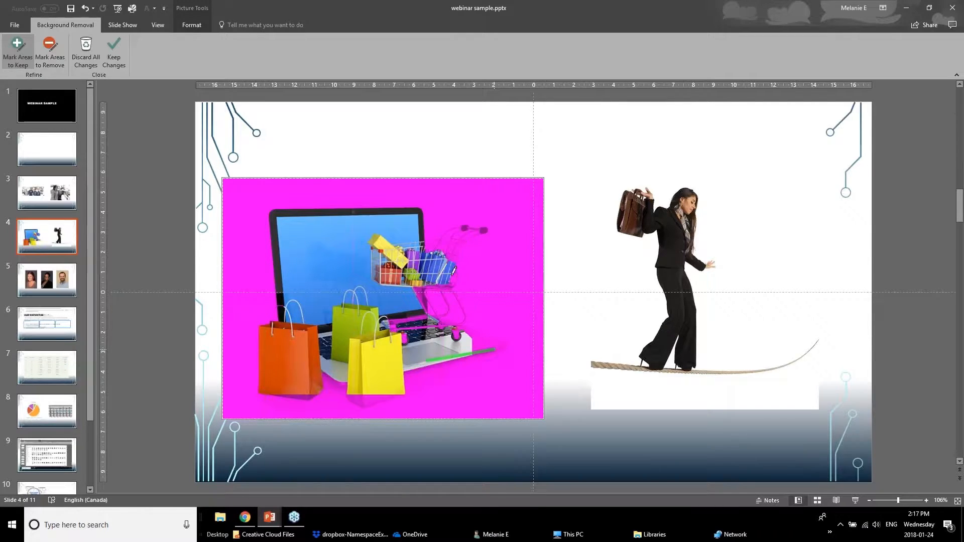
{"action": "left_click_drag", "start_coordinate": [425, 296], "coordinate": [466, 320]}
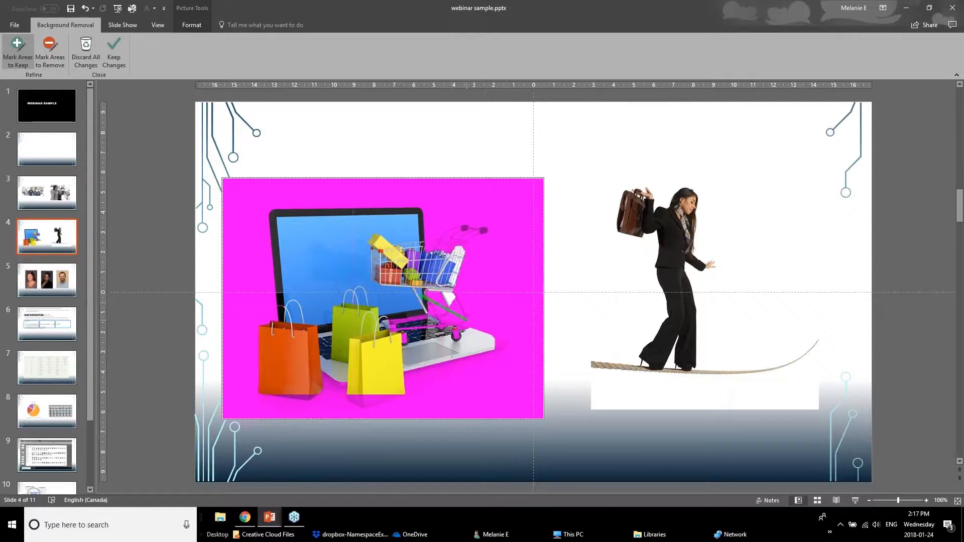
{"action": "left_click_drag", "start_coordinate": [377, 397], "coordinate": [357, 400]}
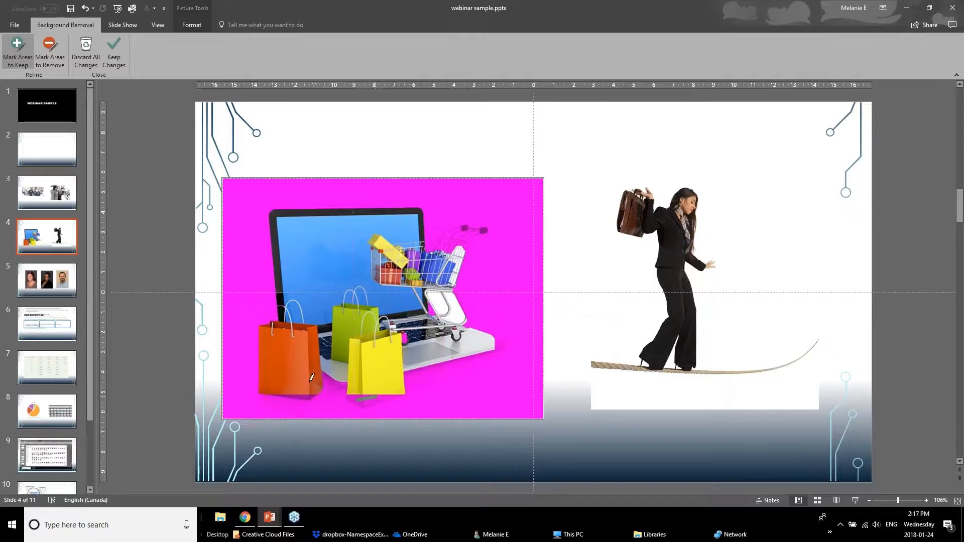
{"action": "left_click_drag", "start_coordinate": [300, 394], "coordinate": [326, 379]}
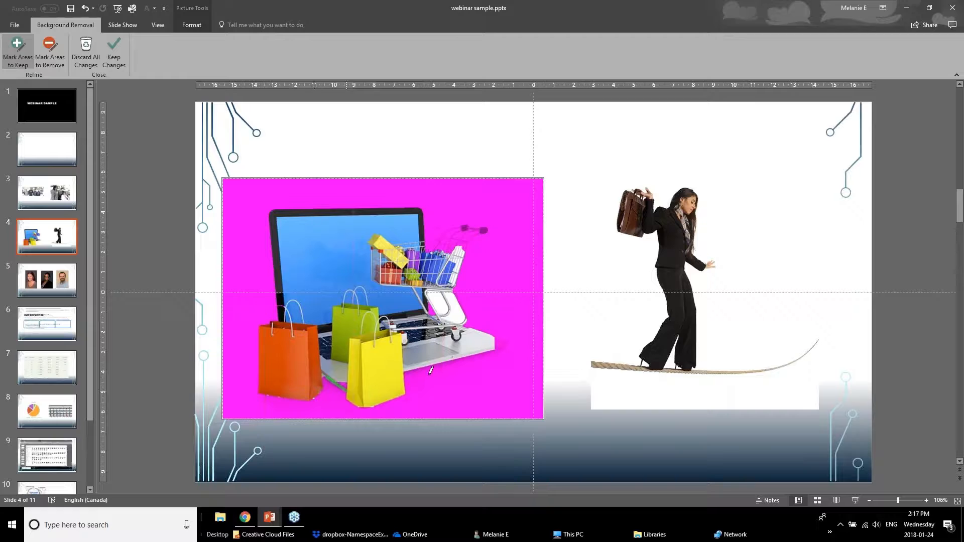
- Finish the laptop picture's background removal with the laptop's outer edges kept, and move the picture up slightly
{"action": "left_click_drag", "start_coordinate": [425, 376], "coordinate": [499, 354]}
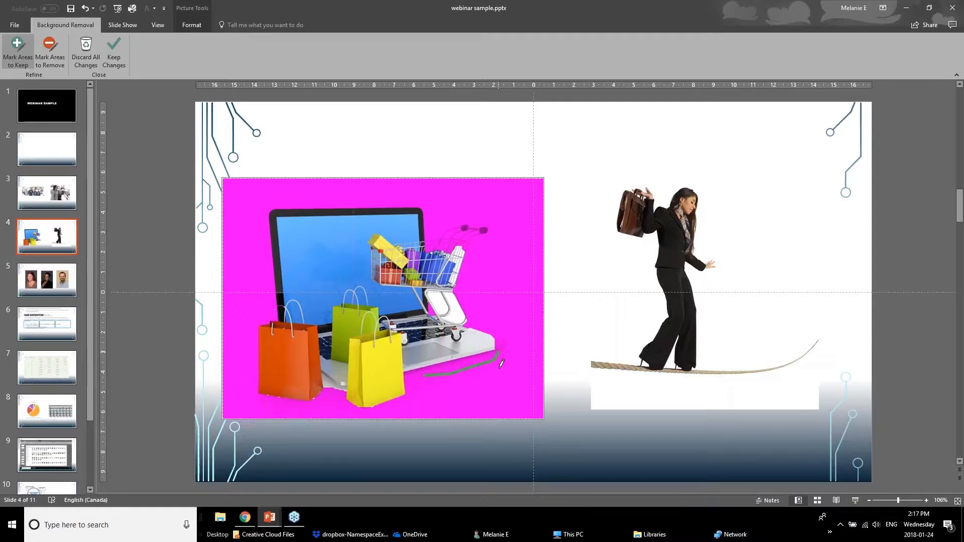
{"action": "left_click_drag", "start_coordinate": [504, 343], "coordinate": [511, 353]}
{"action": "left_click_drag", "start_coordinate": [470, 320], "coordinate": [479, 330]}
{"action": "left_click_drag", "start_coordinate": [409, 376], "coordinate": [424, 374]}
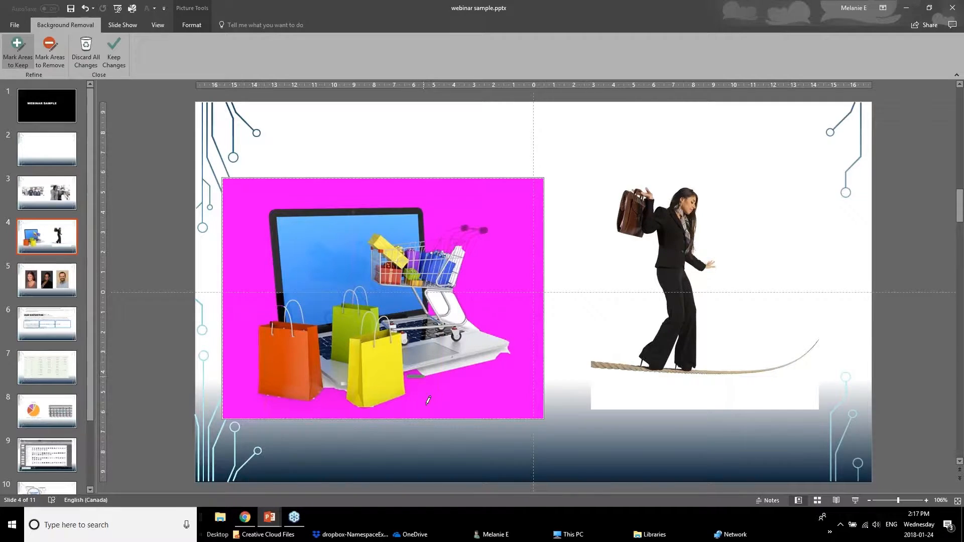
{"action": "left_click", "coordinate": [117, 59]}
{"action": "left_click_drag", "start_coordinate": [396, 361], "coordinate": [344, 286]}
- Remove the background of the tightrope picture, marking both faded ends of the rope as areas to keep
{"action": "left_click", "coordinate": [690, 167]}
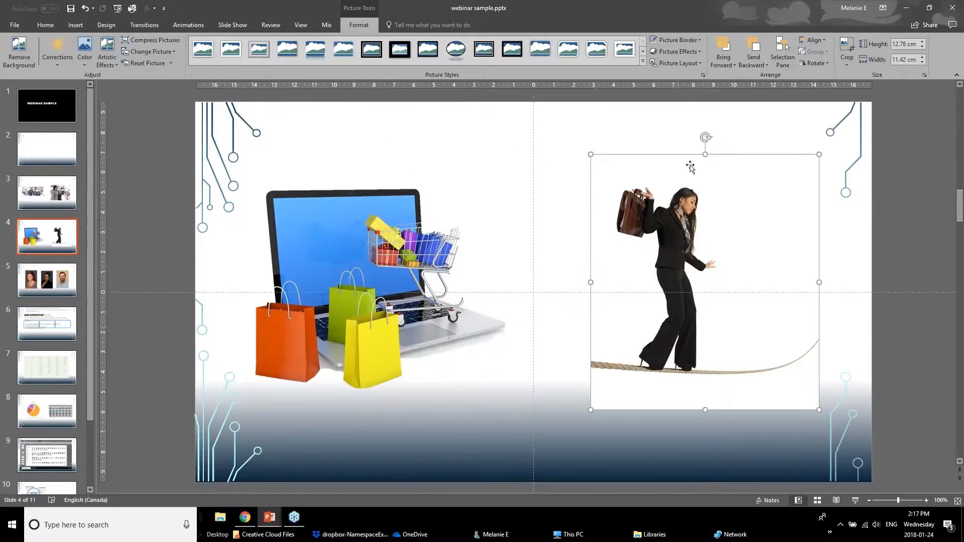
{"action": "left_click", "coordinate": [10, 51]}
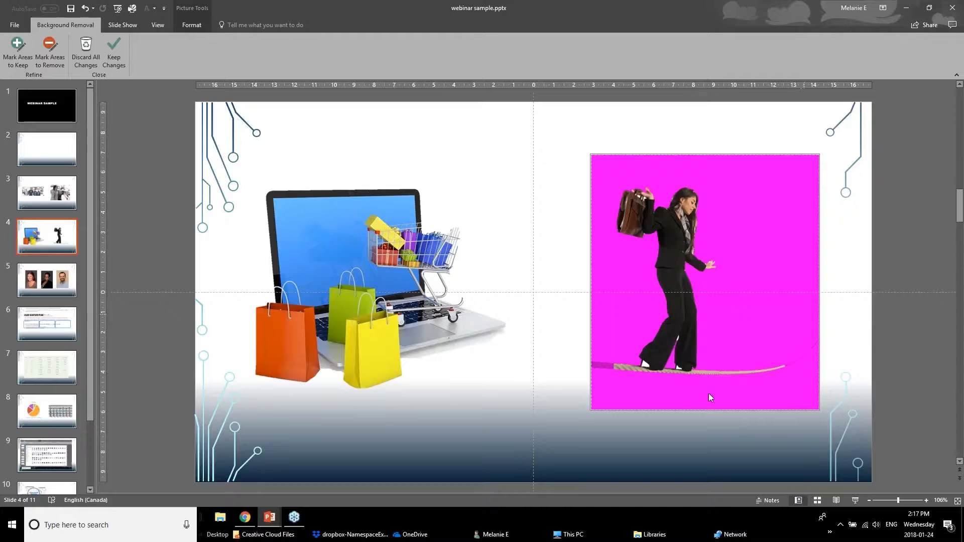
{"action": "left_click", "coordinate": [8, 51]}
{"action": "left_click_drag", "start_coordinate": [607, 366], "coordinate": [629, 369]}
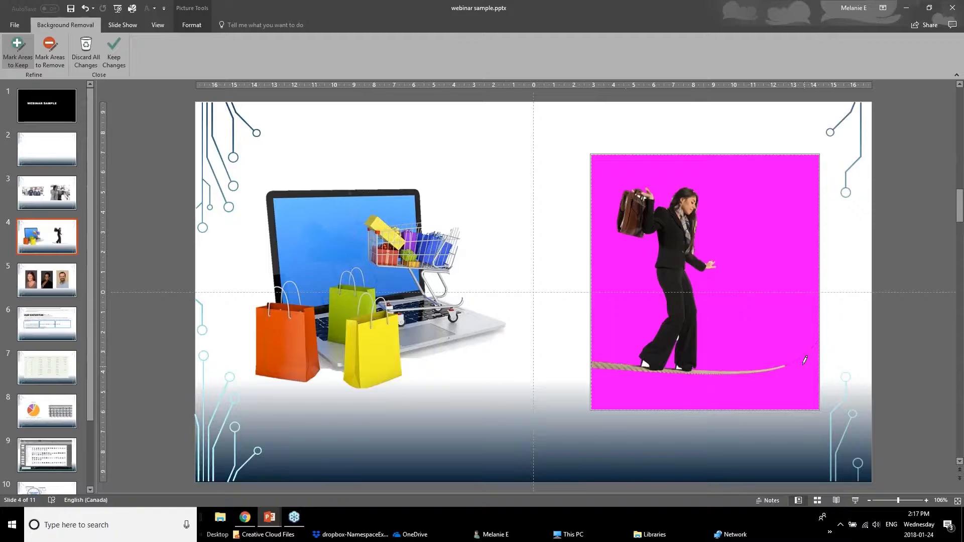
{"action": "left_click_drag", "start_coordinate": [788, 364], "coordinate": [801, 357]}
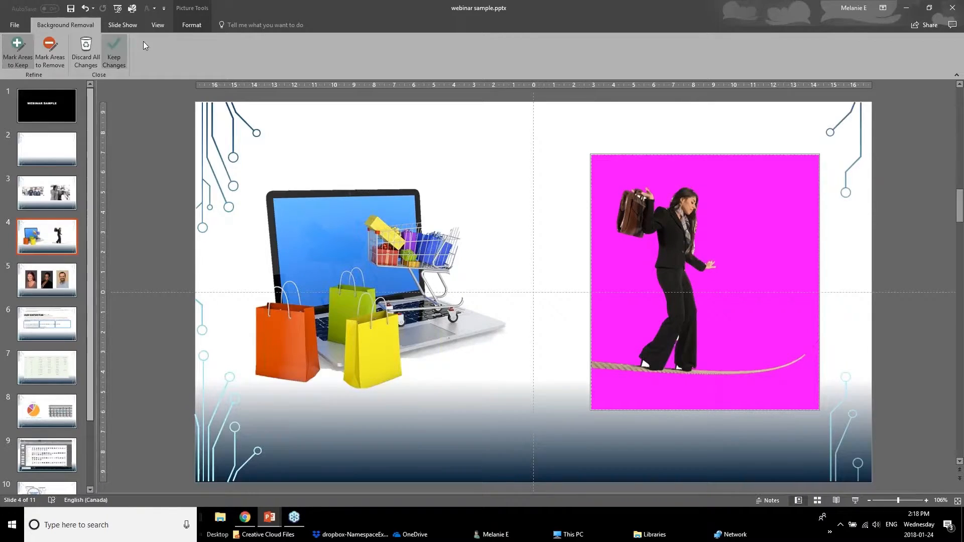
{"action": "left_click", "coordinate": [116, 52]}
- Bring the tightrope picture forward one level and move it slightly up and toward the laptop picture
{"action": "left_click_drag", "start_coordinate": [689, 297], "coordinate": [725, 293]}
{"action": "left_click", "coordinate": [718, 64]}
{"action": "left_click", "coordinate": [726, 76]}
{"action": "left_click_drag", "start_coordinate": [597, 236], "coordinate": [670, 282]}
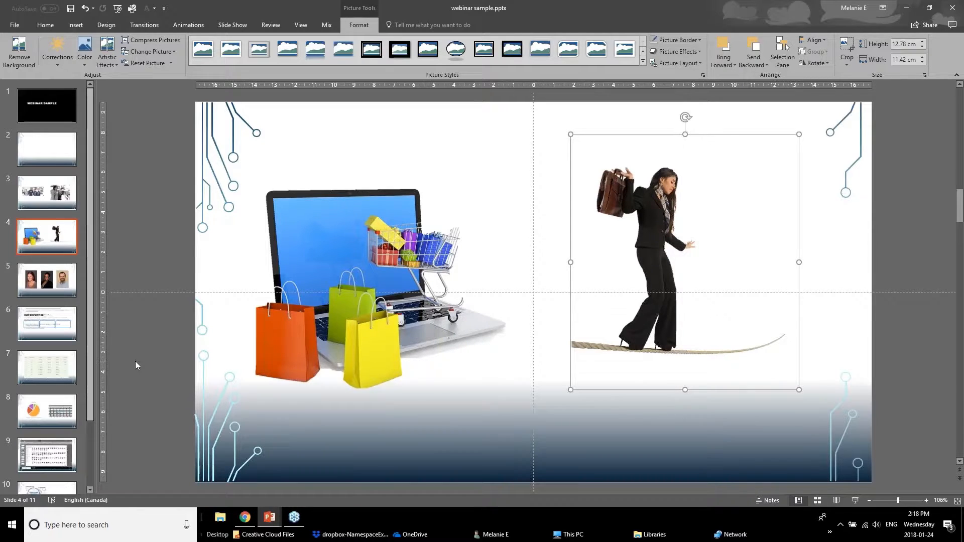
- Open slide 5 and crop the first woman's portrait to an oval shape
{"action": "left_click", "coordinate": [36, 282]}
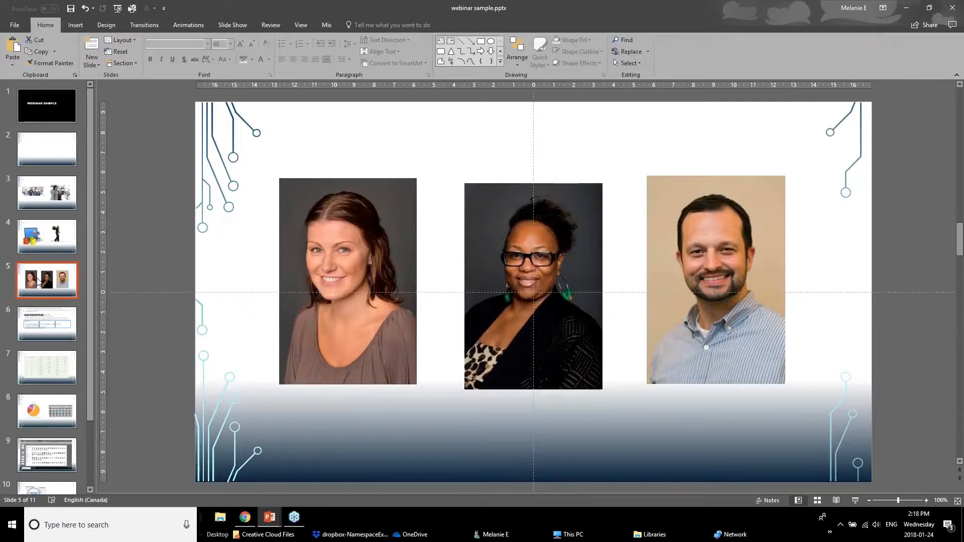
{"action": "left_click", "coordinate": [293, 301]}
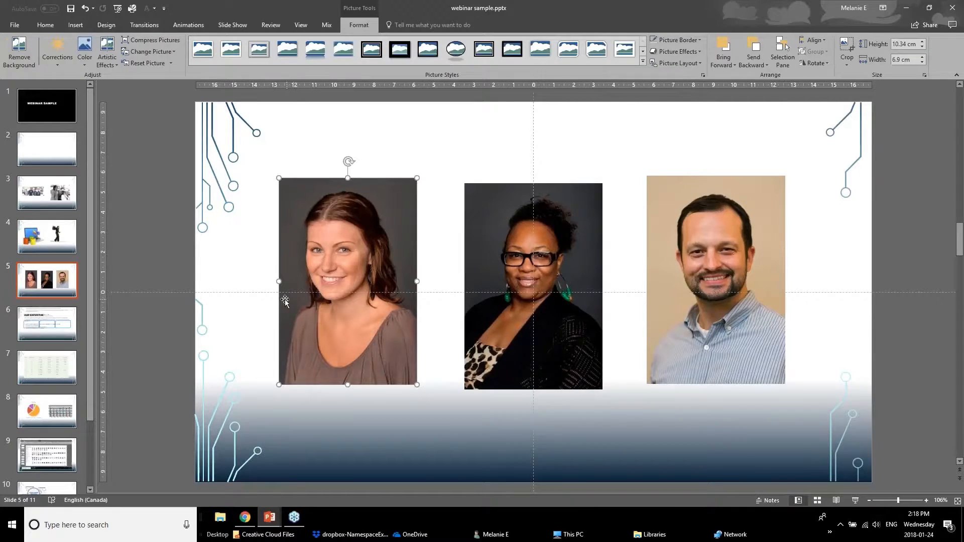
{"action": "left_click", "coordinate": [498, 309]}
{"action": "left_click", "coordinate": [701, 296]}
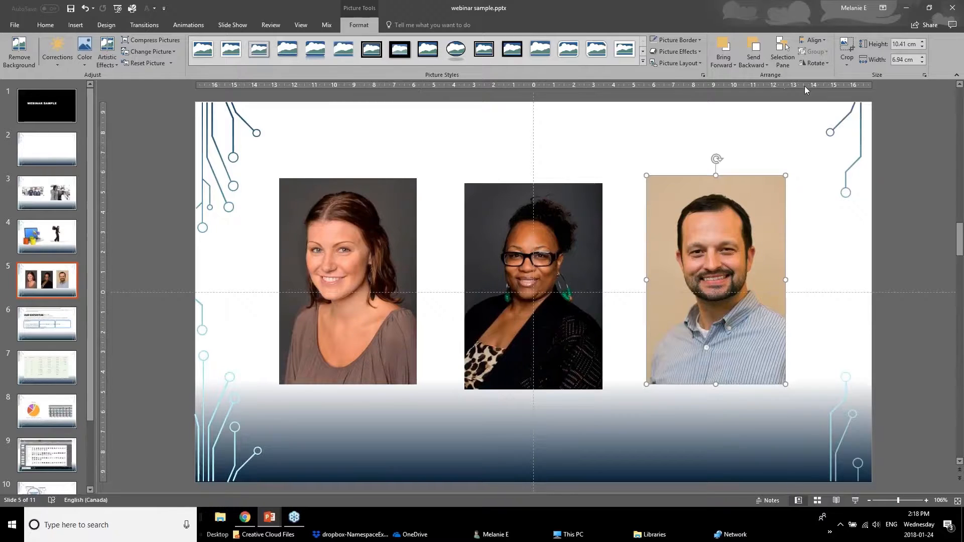
{"action": "left_click", "coordinate": [382, 307]}
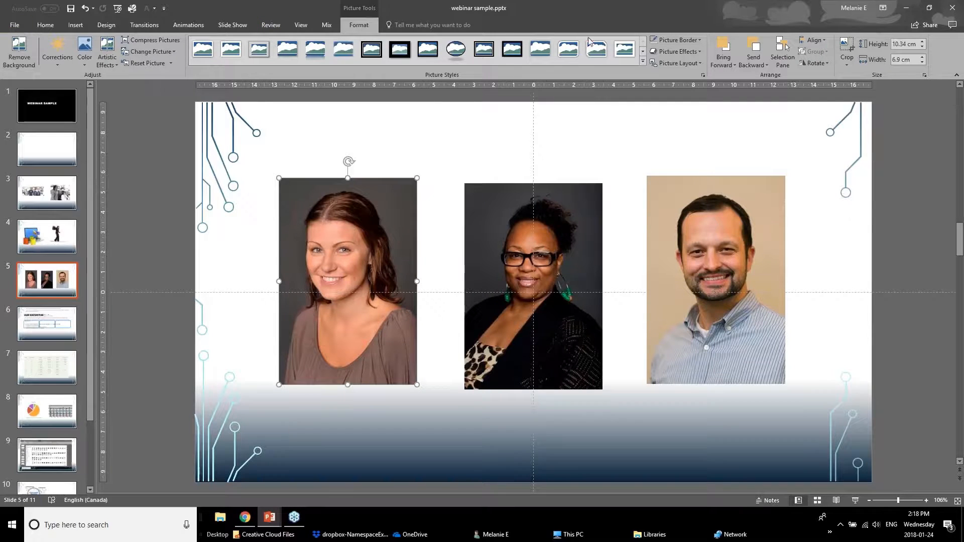
{"action": "left_click", "coordinate": [850, 68]}
{"action": "mouse_move", "coordinate": [855, 91]}
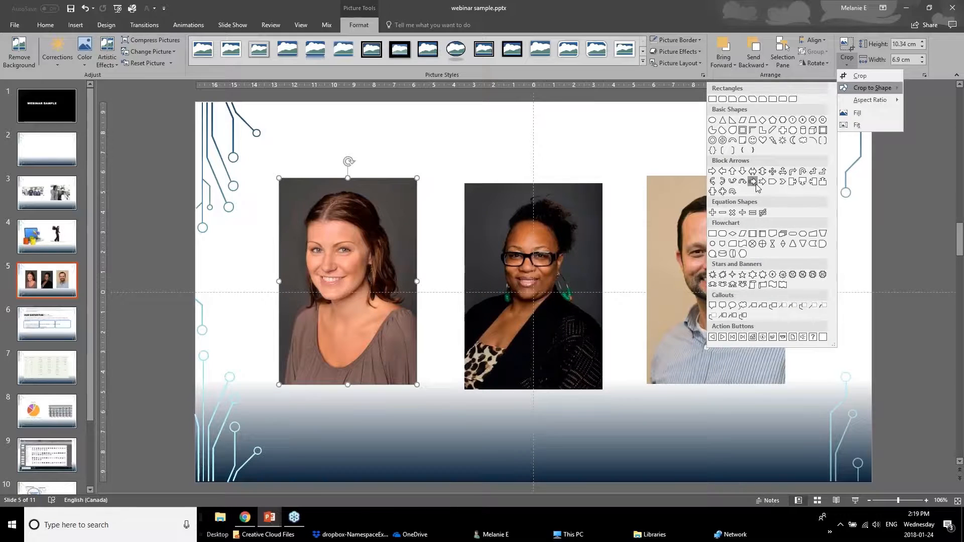
{"action": "left_click", "coordinate": [713, 120]}
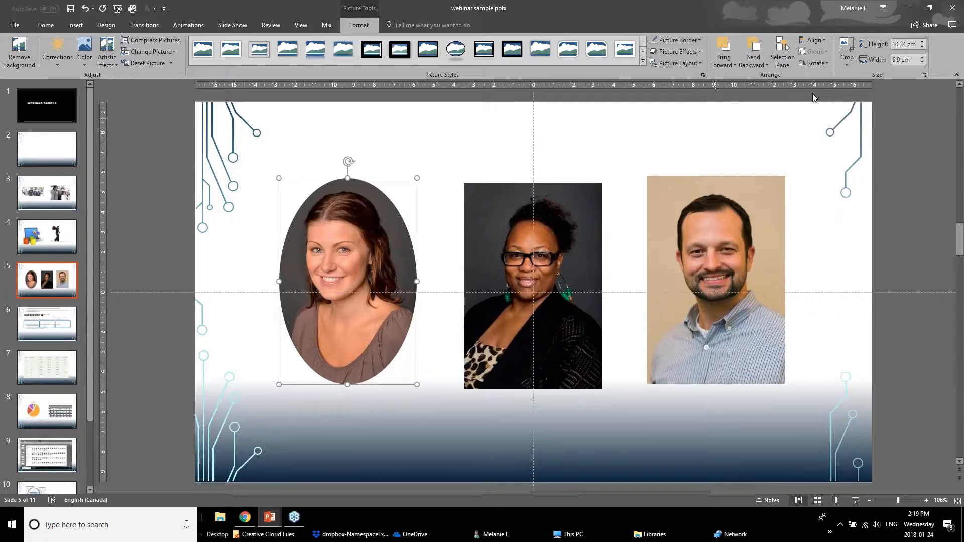
- Tighten the oval portrait's crop around the face to about 6.1 cm high and 5.5 cm wide, and move it slightly down
{"action": "left_click", "coordinate": [847, 44]}
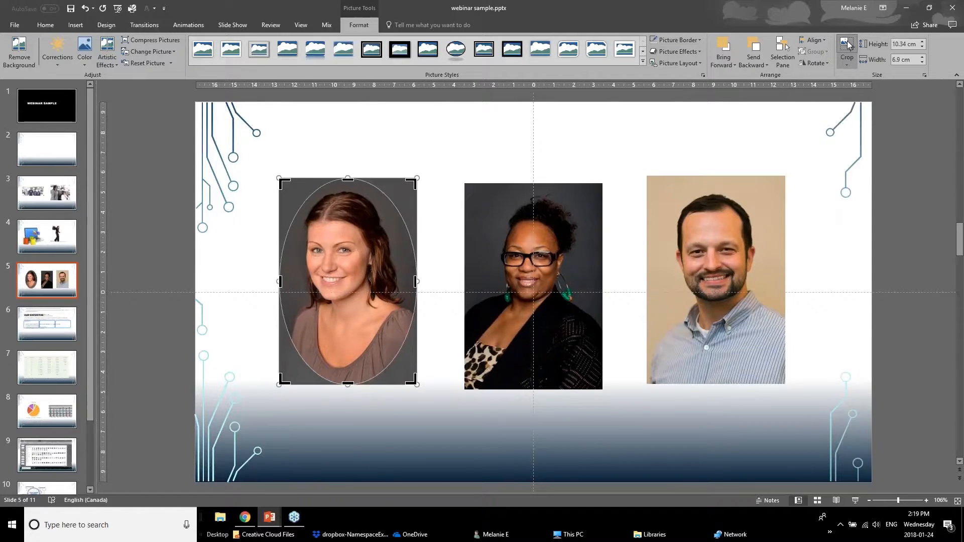
{"action": "left_click_drag", "start_coordinate": [348, 386], "coordinate": [354, 326]}
{"action": "left_click_drag", "start_coordinate": [348, 180], "coordinate": [347, 193]}
{"action": "left_click_drag", "start_coordinate": [279, 258], "coordinate": [285, 257]}
{"action": "left_click_drag", "start_coordinate": [408, 262], "coordinate": [396, 255]}
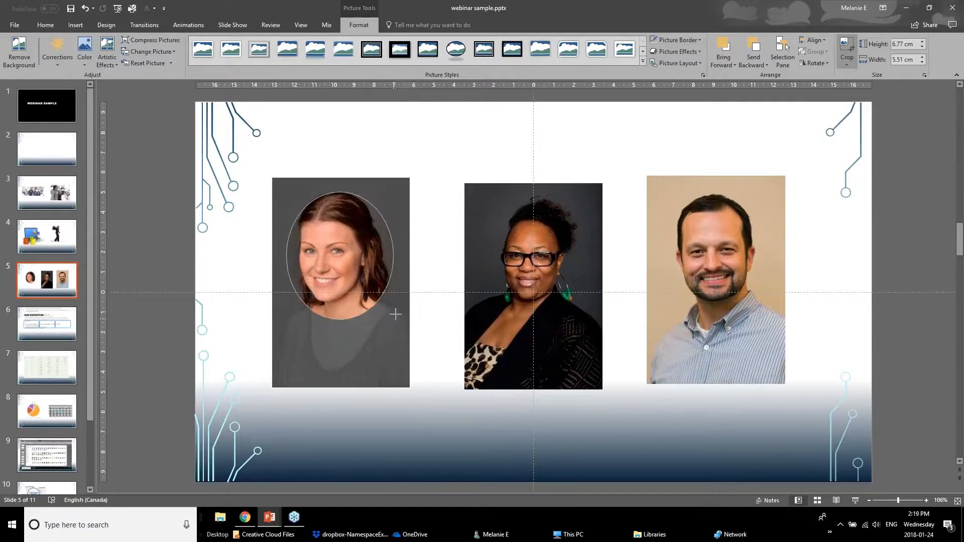
{"action": "left_click", "coordinate": [252, 350]}
{"action": "left_click", "coordinate": [327, 276]}
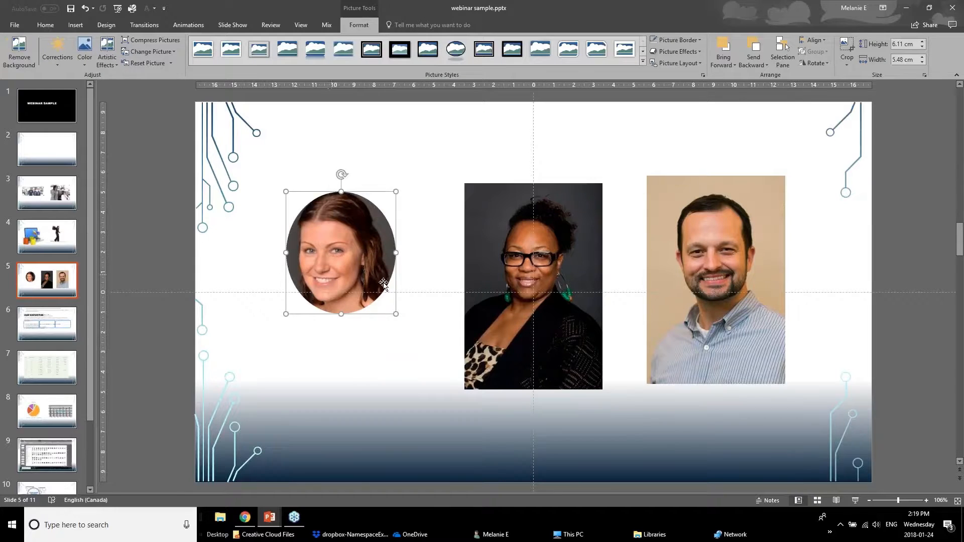
{"action": "left_click_drag", "start_coordinate": [356, 277], "coordinate": [352, 286]}
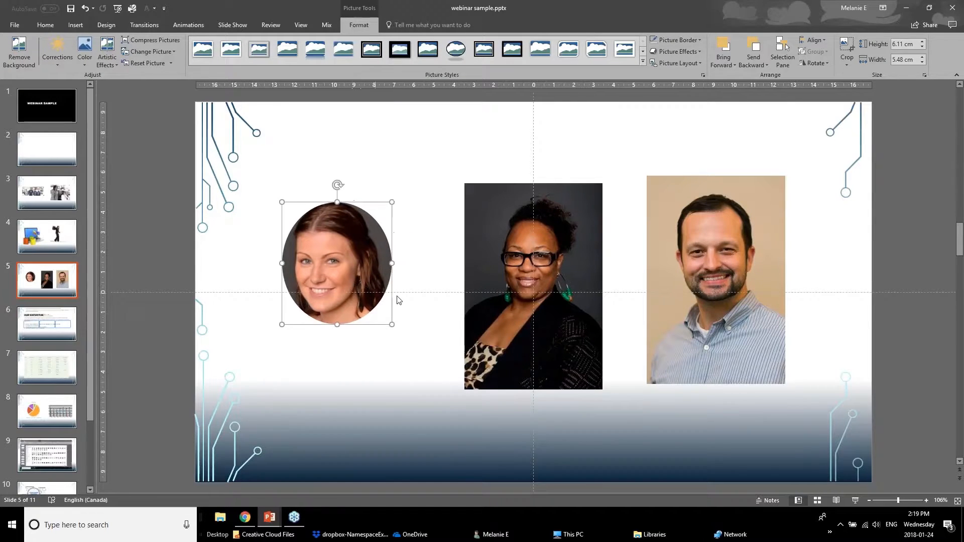
- Copy the first portrait's oval shape to the middle and third portraits with Format Painter
{"action": "left_click", "coordinate": [351, 367]}
{"action": "left_click", "coordinate": [374, 279]}
{"action": "left_click", "coordinate": [46, 25]}
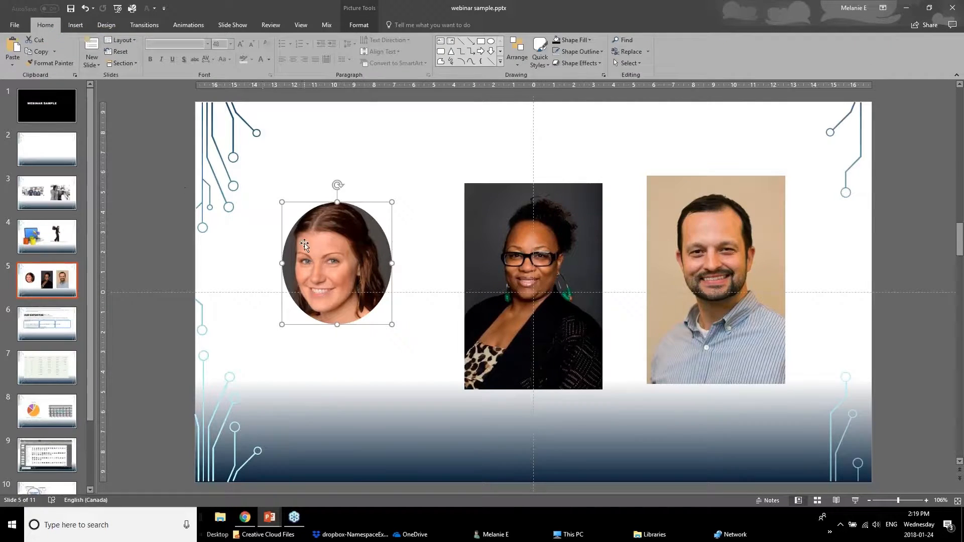
{"action": "left_click", "coordinate": [58, 64]}
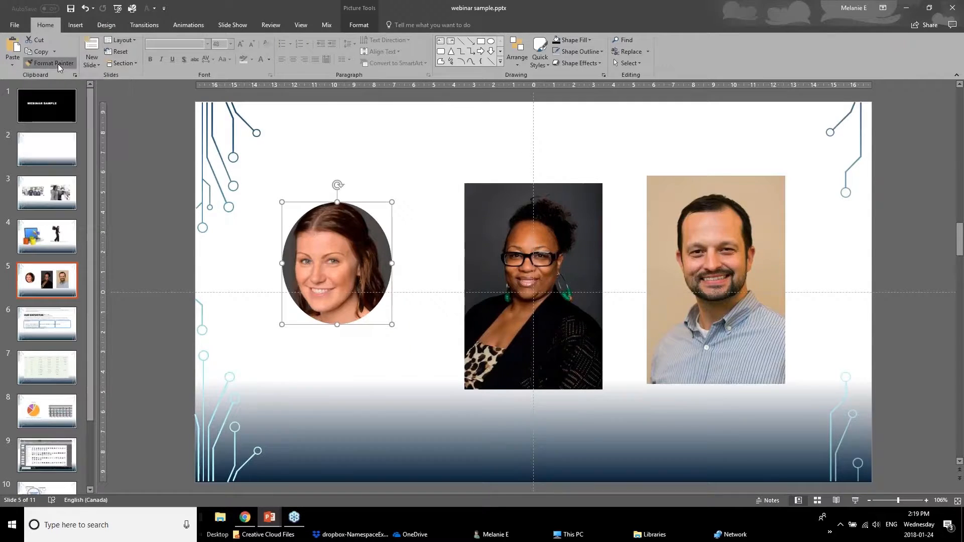
{"action": "left_click", "coordinate": [519, 212]}
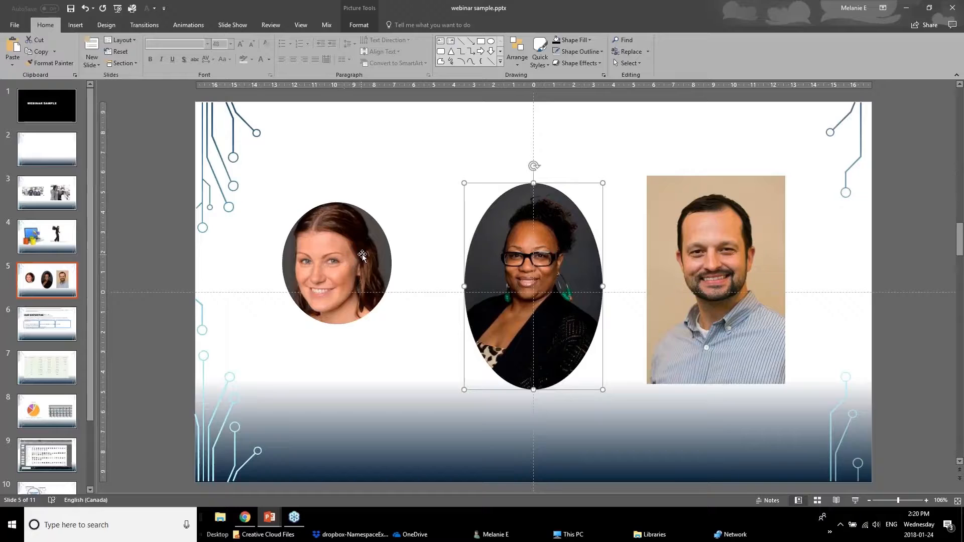
{"action": "left_click", "coordinate": [361, 272]}
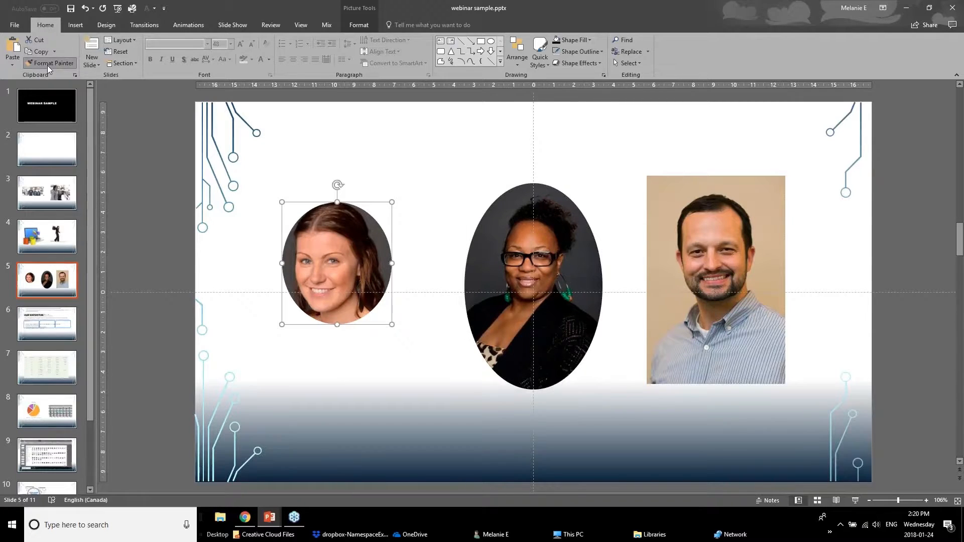
{"action": "left_click", "coordinate": [697, 258]}
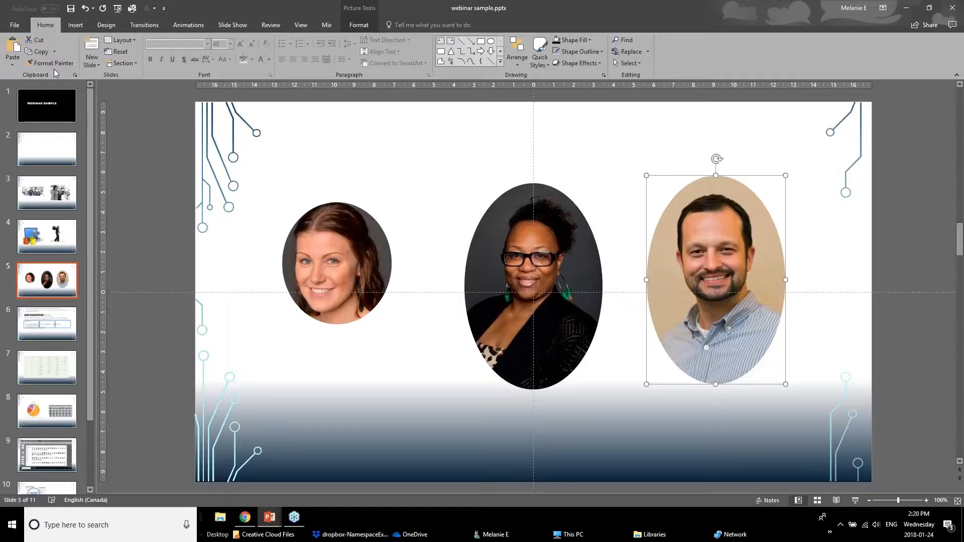
{"action": "left_click", "coordinate": [501, 317]}
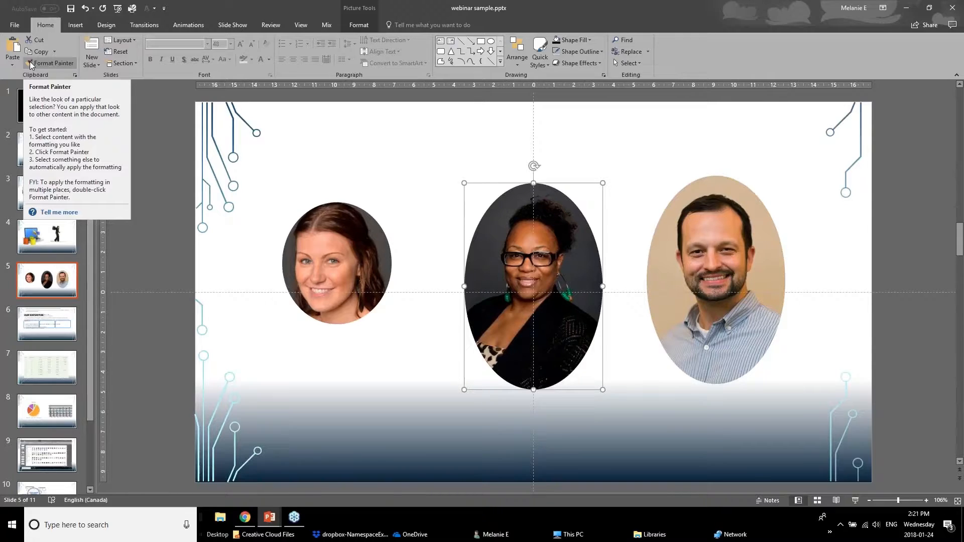
{"action": "left_click", "coordinate": [298, 411]}
- Switch to the Powerpoint Webinar January 2018 v1 presentation and view slide 10, Cropping & Framing
{"action": "left_click", "coordinate": [271, 519]}
{"action": "left_click", "coordinate": [245, 482]}
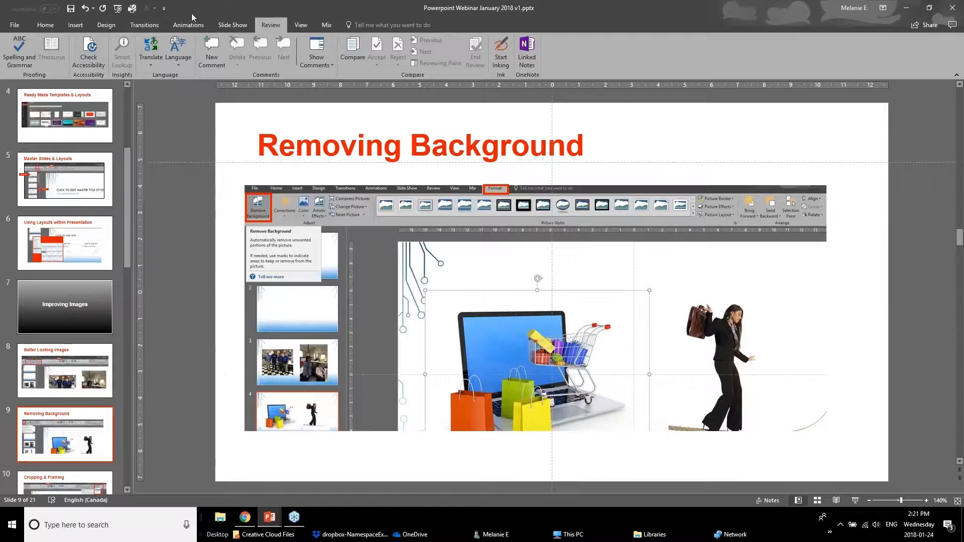
{"action": "left_click", "coordinate": [93, 382]}
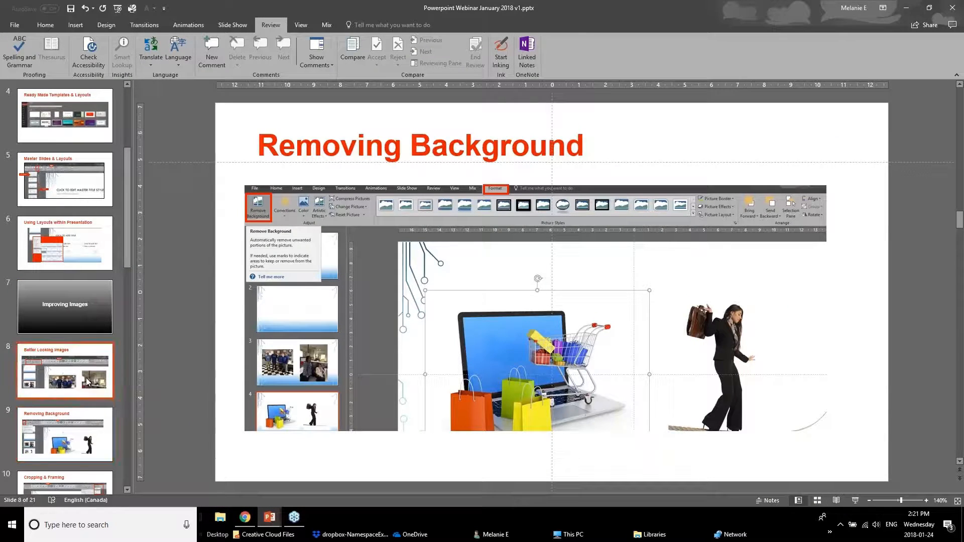
{"action": "scroll", "coordinate": [86, 374], "scroll_direction": "down", "scroll_amount": 1}
{"action": "scroll", "coordinate": [87, 375], "scroll_direction": "down", "scroll_amount": 2}
{"action": "left_click", "coordinate": [87, 373]}
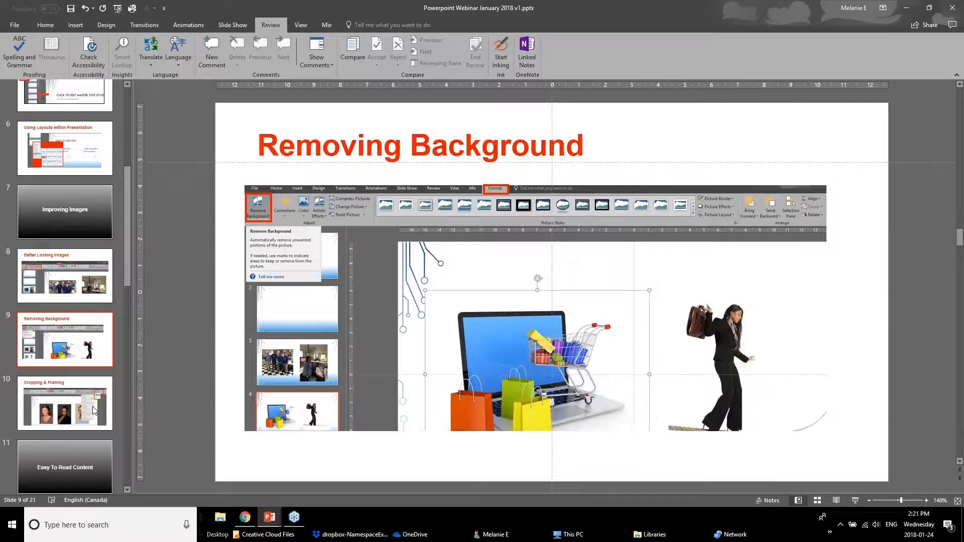
{"action": "scroll", "coordinate": [70, 404], "scroll_direction": "down", "scroll_amount": 2}
{"action": "left_click", "coordinate": [62, 375]}
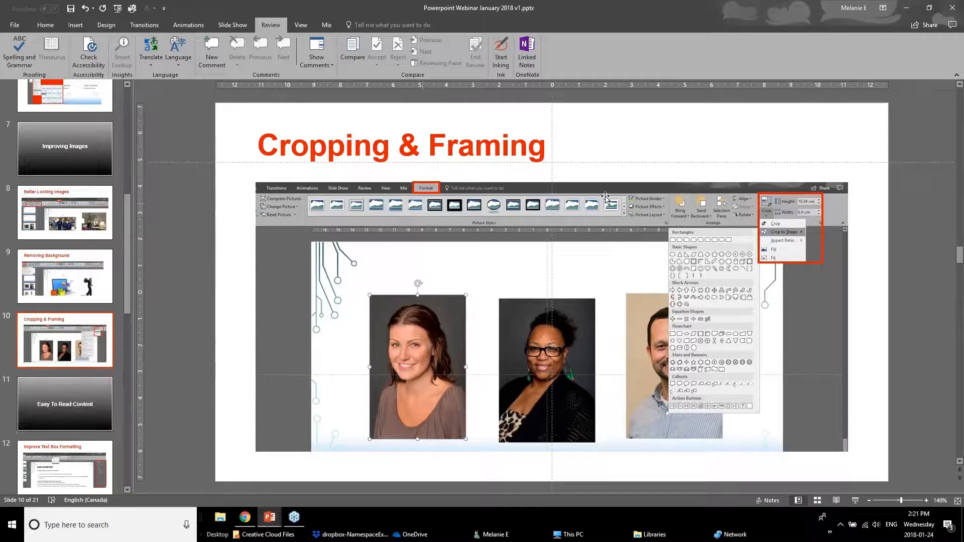
- In webinar sample.pptx, give the first portrait the rotated white frame style and move it slightly up and toward the middle portrait
{"action": "left_click", "coordinate": [269, 517]}
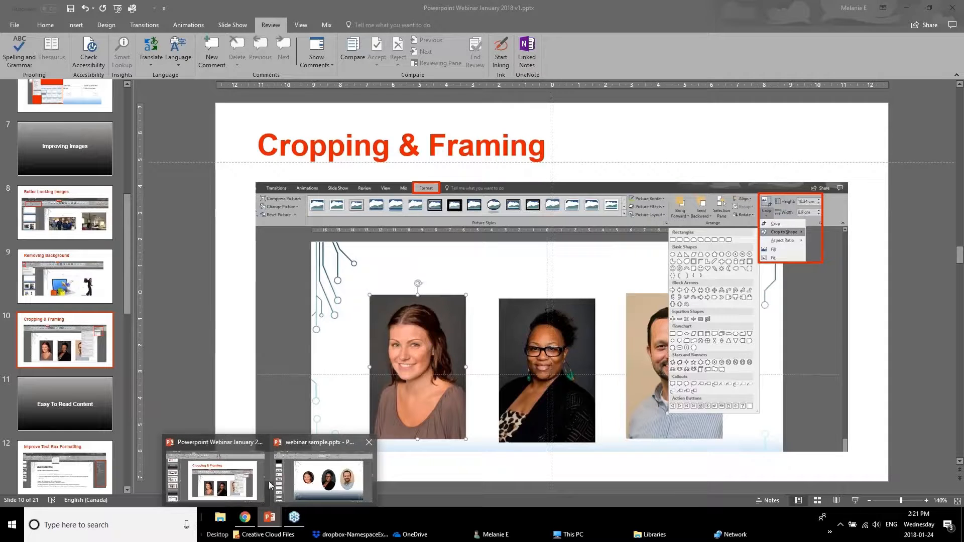
{"action": "left_click", "coordinate": [228, 492]}
{"action": "left_click", "coordinate": [281, 522]}
{"action": "left_click", "coordinate": [327, 476]}
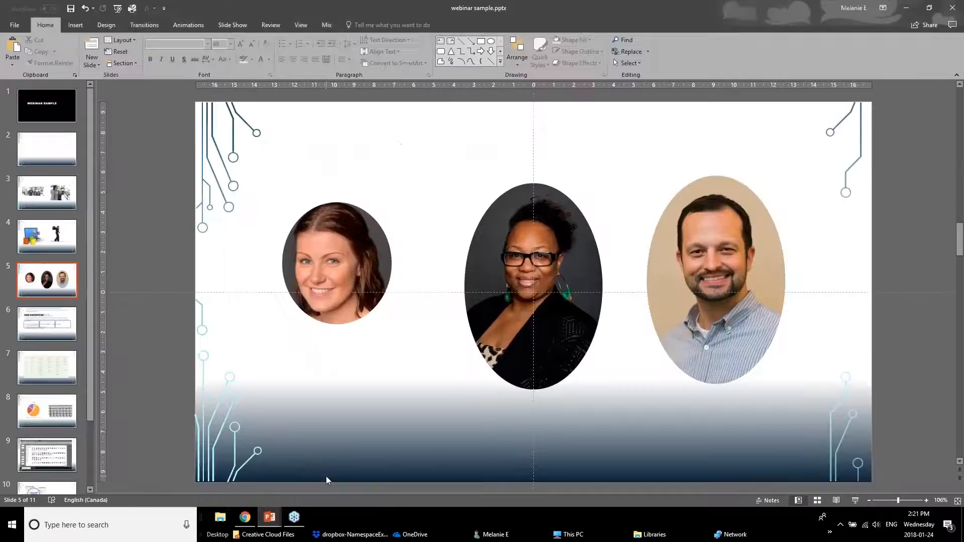
{"action": "left_click", "coordinate": [322, 279]}
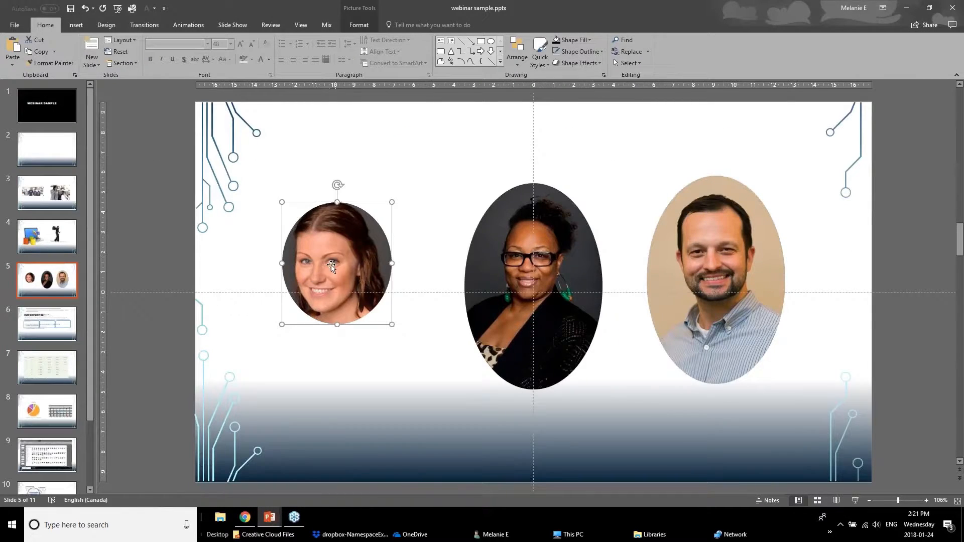
{"action": "left_click", "coordinate": [360, 23]}
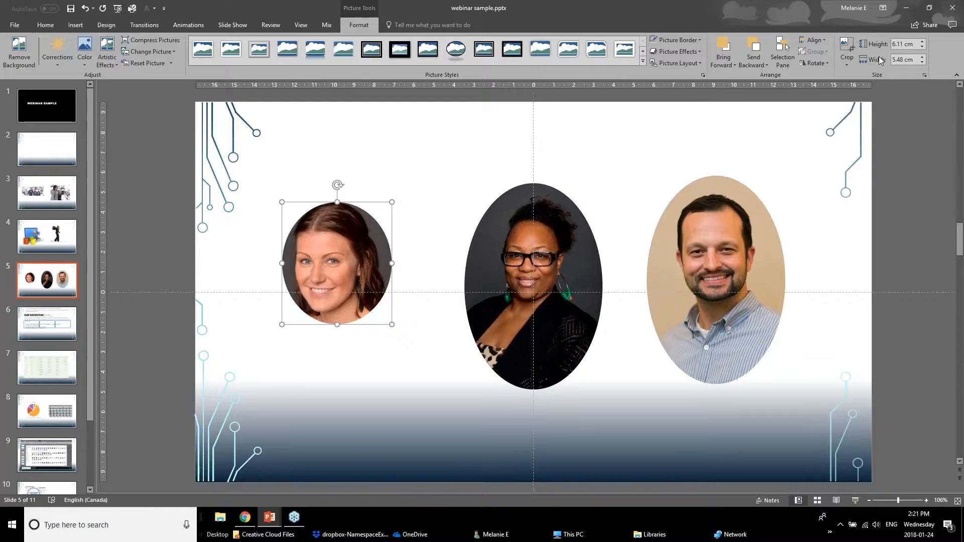
{"action": "left_click", "coordinate": [643, 61]}
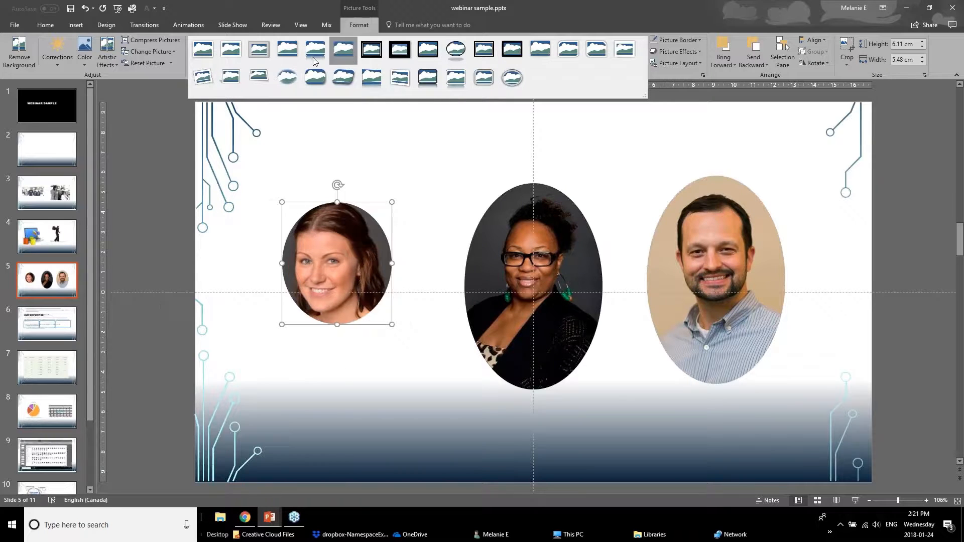
{"action": "left_click", "coordinate": [210, 69]}
{"action": "left_click_drag", "start_coordinate": [347, 277], "coordinate": [364, 252]}
{"action": "left_click", "coordinate": [194, 304]}
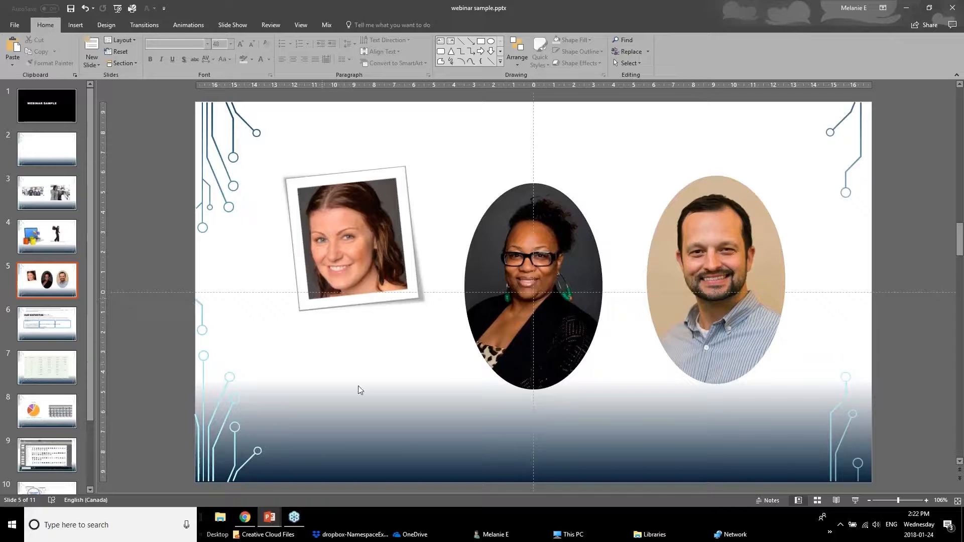
- Examine the picture border colours and shadow effects available for the middle portrait
{"action": "left_click", "coordinate": [507, 247]}
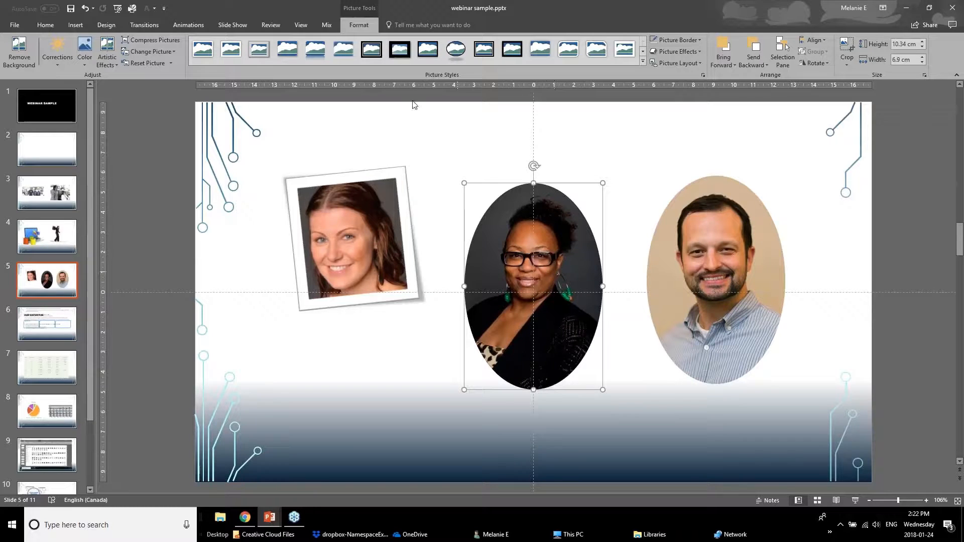
{"action": "left_click", "coordinate": [675, 41]}
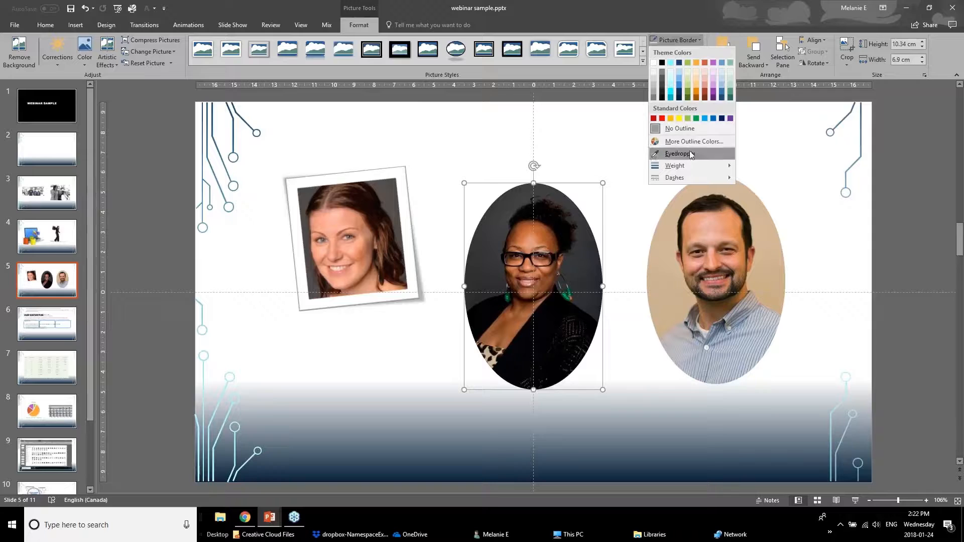
{"action": "left_click", "coordinate": [631, 100]}
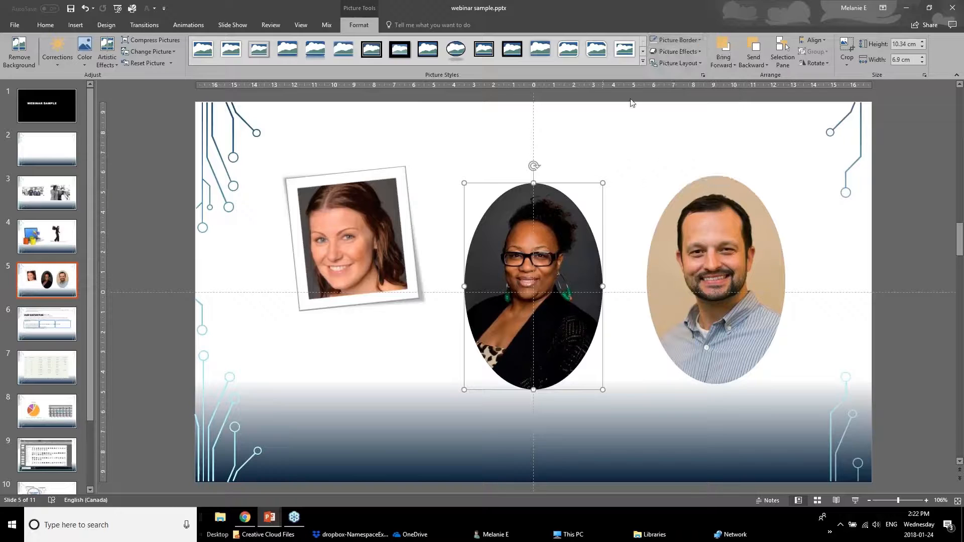
{"action": "left_click", "coordinate": [680, 43]}
{"action": "left_click", "coordinate": [697, 44]}
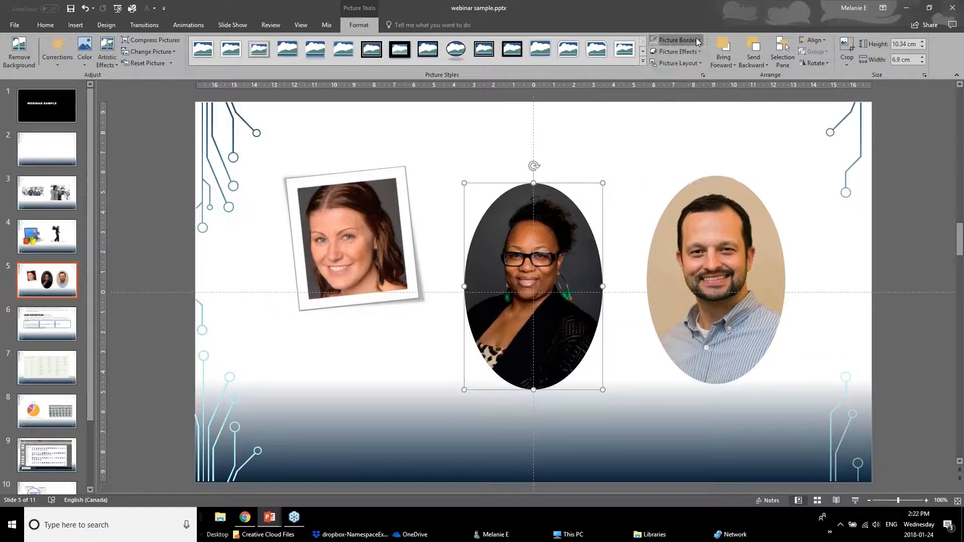
{"action": "left_click", "coordinate": [694, 53]}
{"action": "mouse_move", "coordinate": [703, 94]}
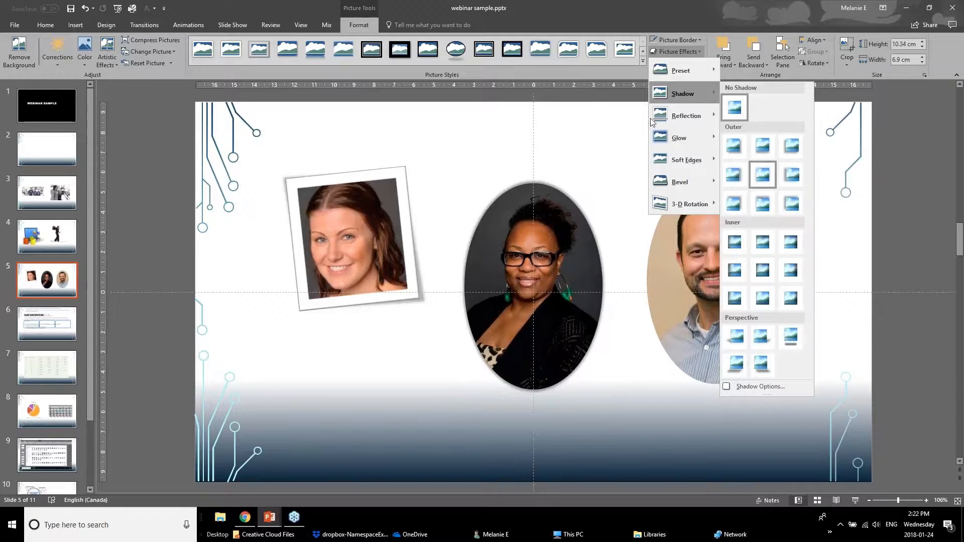
- Restyle the first portrait with an upright white frame and a soft shadow
{"action": "left_click", "coordinate": [344, 54]}
{"action": "left_click", "coordinate": [337, 57]}
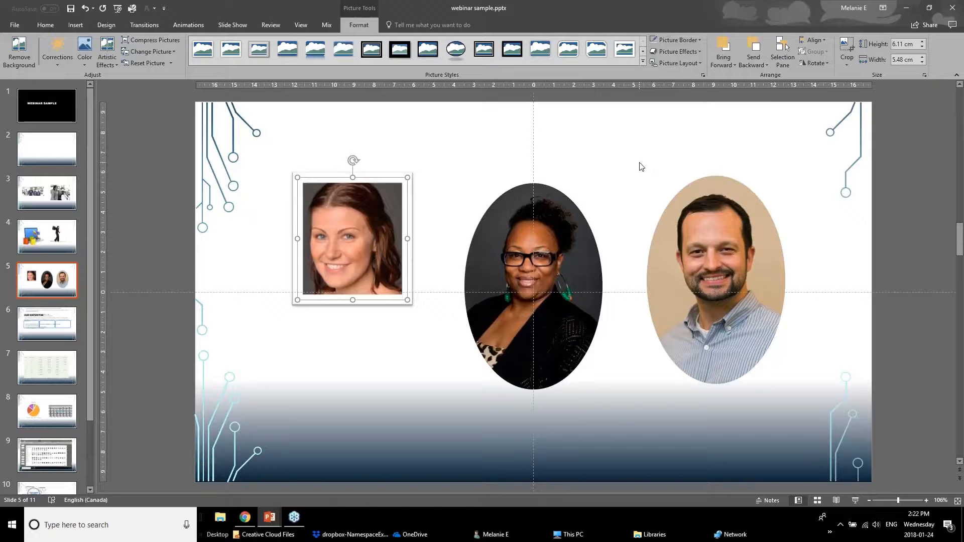
- Switch to the Powerpoint Webinar January 2018 v1 presentation and go past Easy To Read Content to slide 12, Improve Text Box Formatting
{"action": "left_click", "coordinate": [270, 517]}
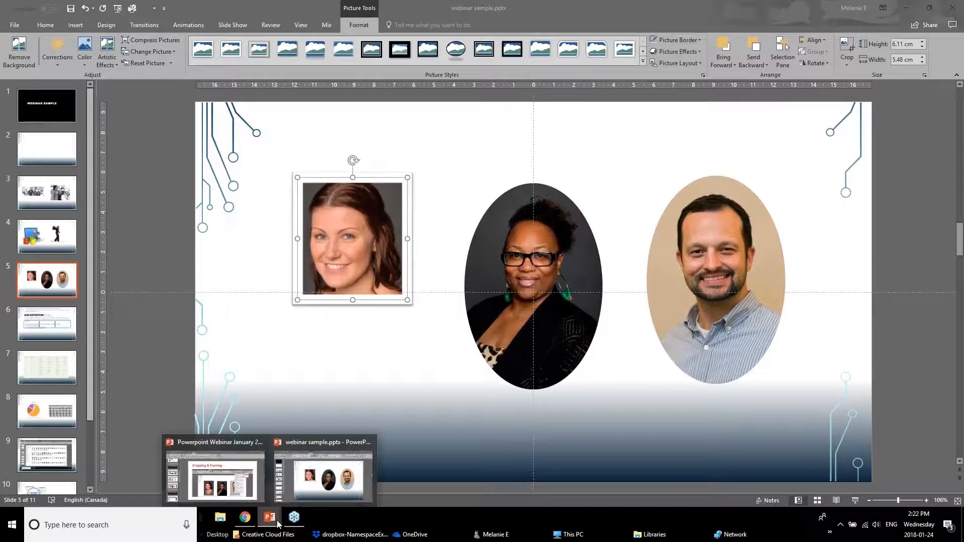
{"action": "left_click", "coordinate": [216, 477]}
{"action": "scroll", "coordinate": [111, 388], "scroll_direction": "down", "scroll_amount": 1}
{"action": "left_click", "coordinate": [82, 358]}
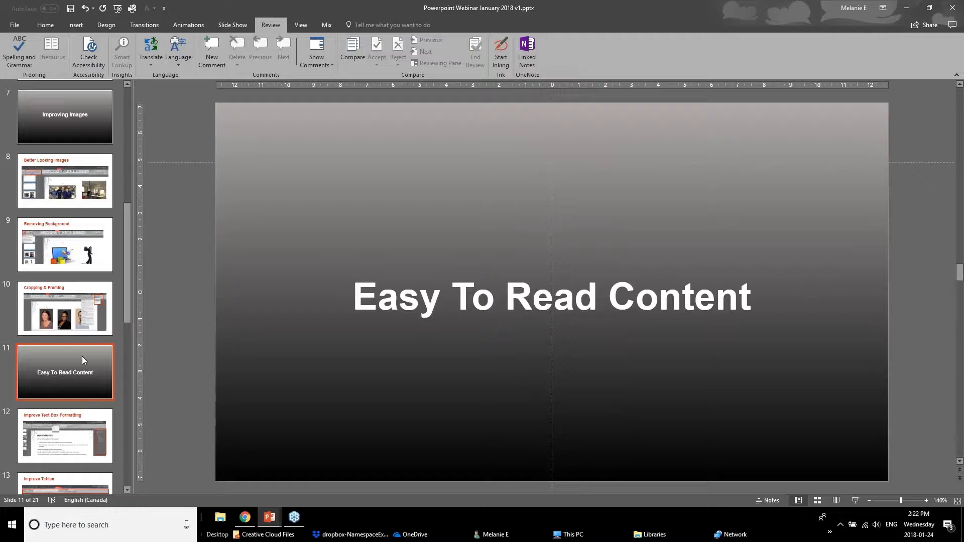
{"action": "left_click", "coordinate": [54, 461]}
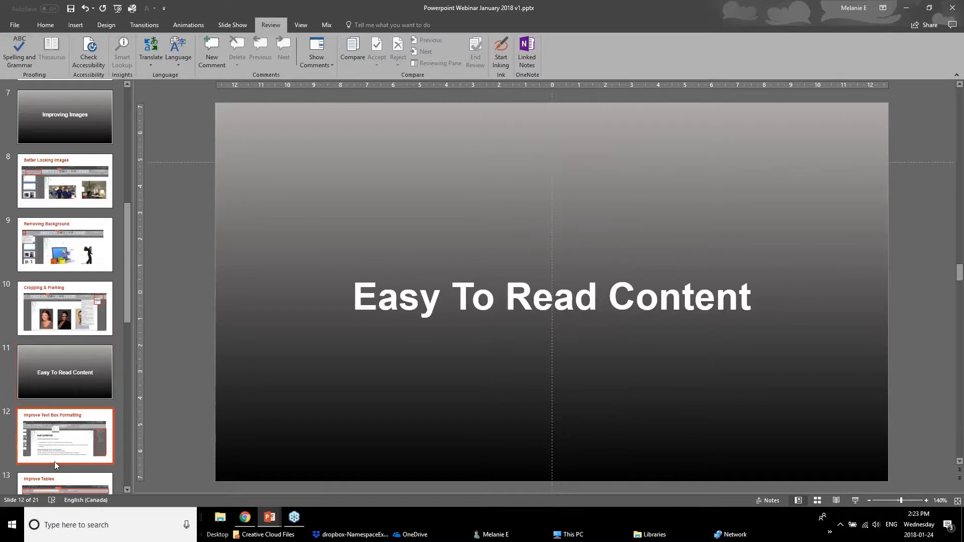
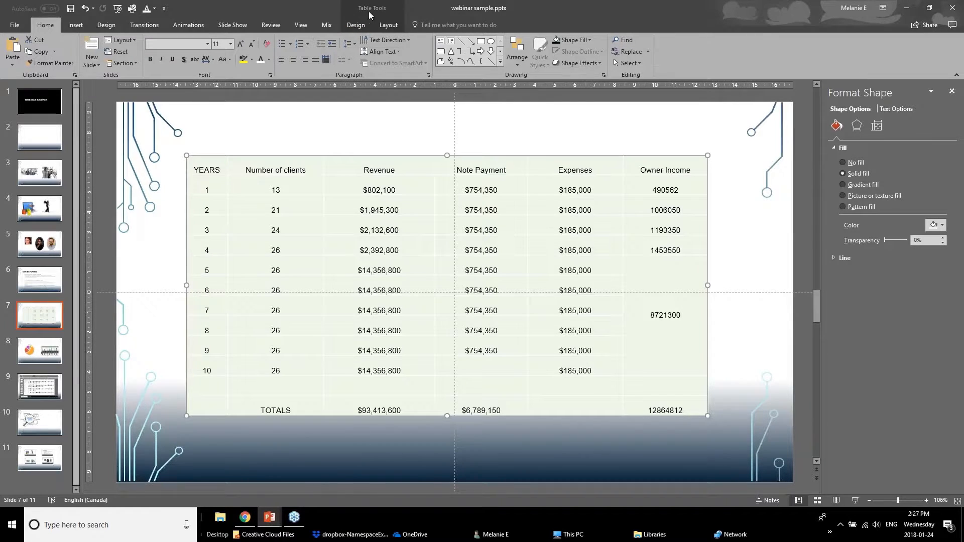
- Examine the table styles and the cell layout options available for the table on slide 7
{"action": "left_click", "coordinate": [357, 26]}
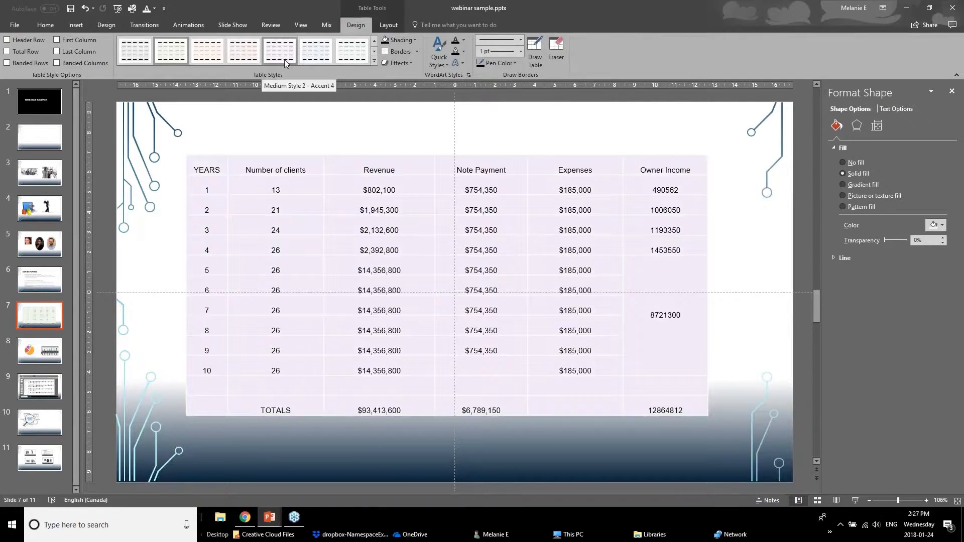
{"action": "left_click", "coordinate": [390, 26]}
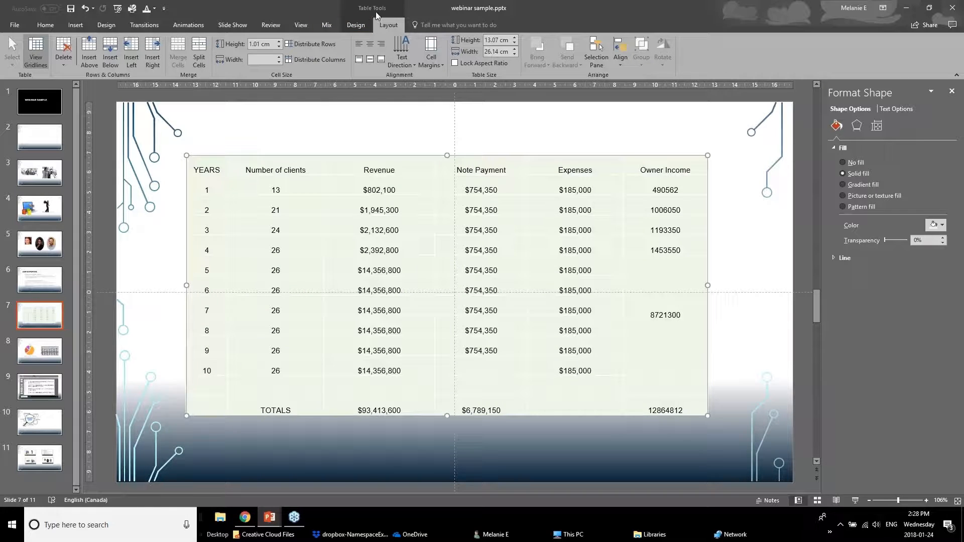
{"action": "left_click", "coordinate": [359, 27]}
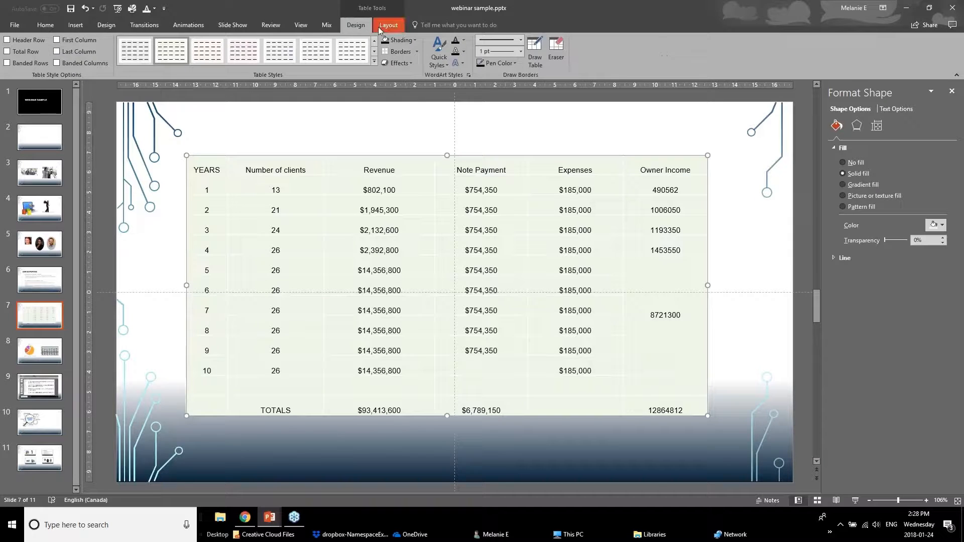
{"action": "left_click", "coordinate": [378, 26]}
{"action": "left_click", "coordinate": [363, 29]}
{"action": "left_click", "coordinate": [385, 28]}
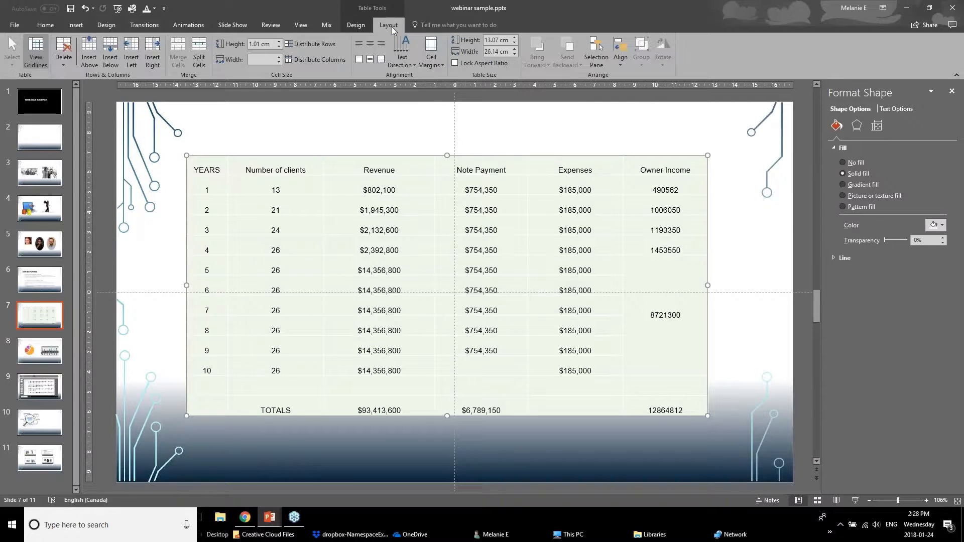
- Turn on the Header Row, Total Row and Last Column options for the table
{"action": "left_click", "coordinate": [359, 25]}
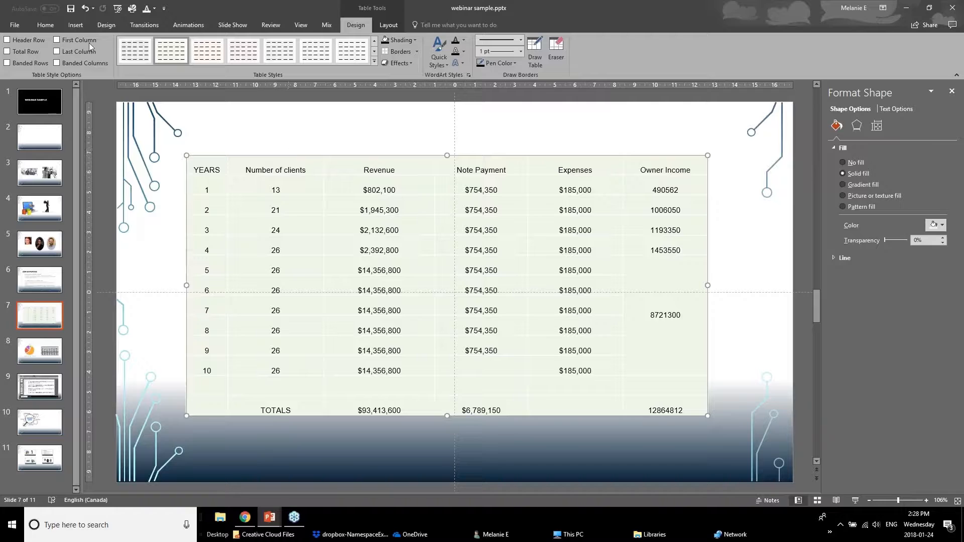
{"action": "left_click", "coordinate": [6, 42]}
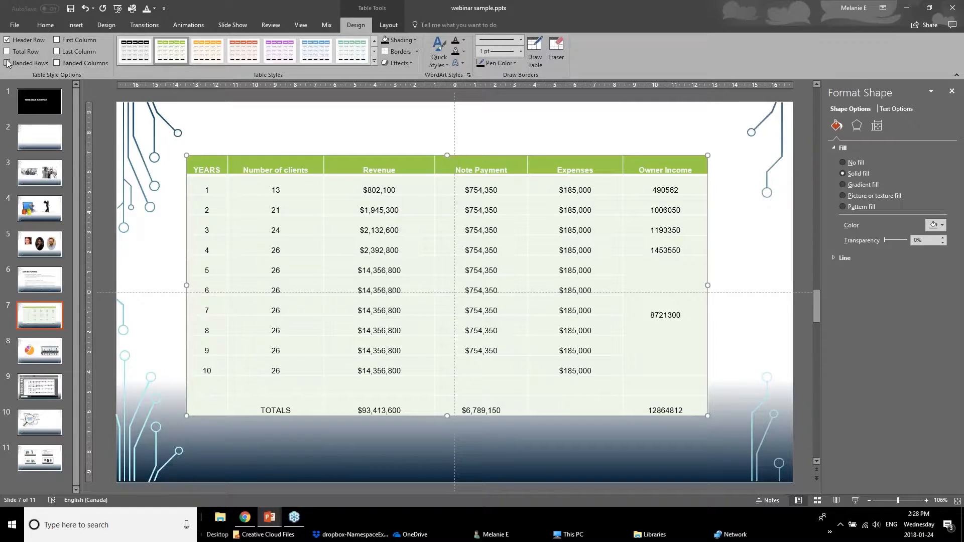
{"action": "left_click", "coordinate": [7, 52]}
{"action": "left_click", "coordinate": [57, 52]}
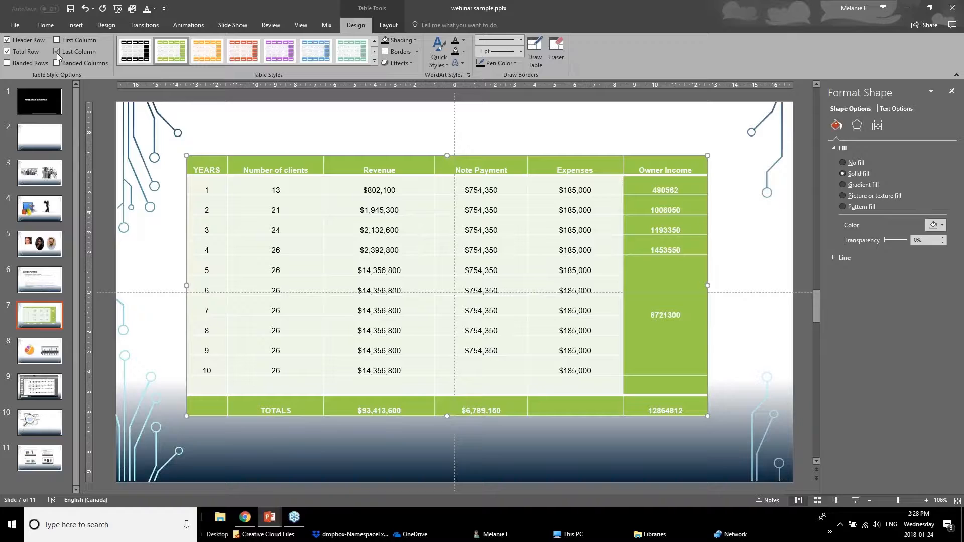
- Browse the full set of table styles and undo the header row, total row and last column options
{"action": "left_click", "coordinate": [374, 61]}
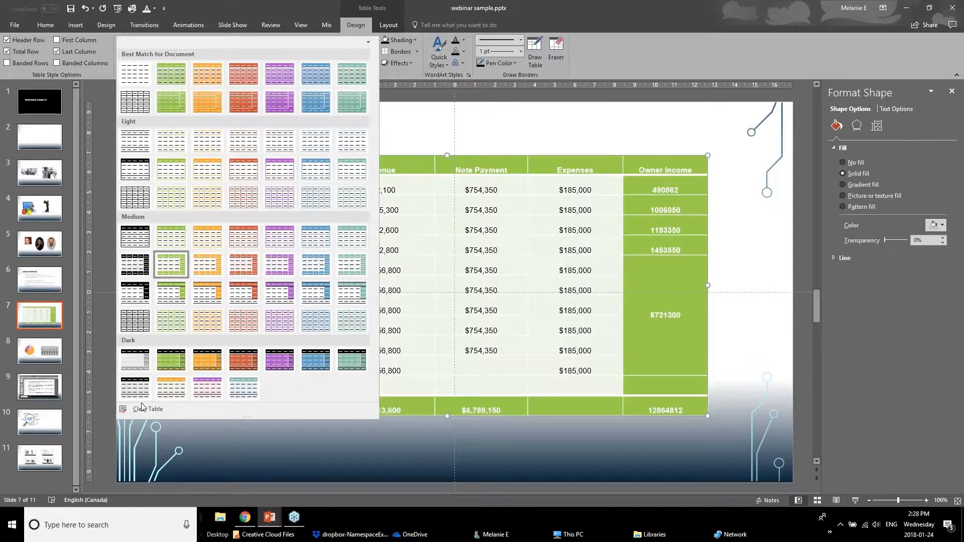
{"action": "left_click", "coordinate": [390, 148]}
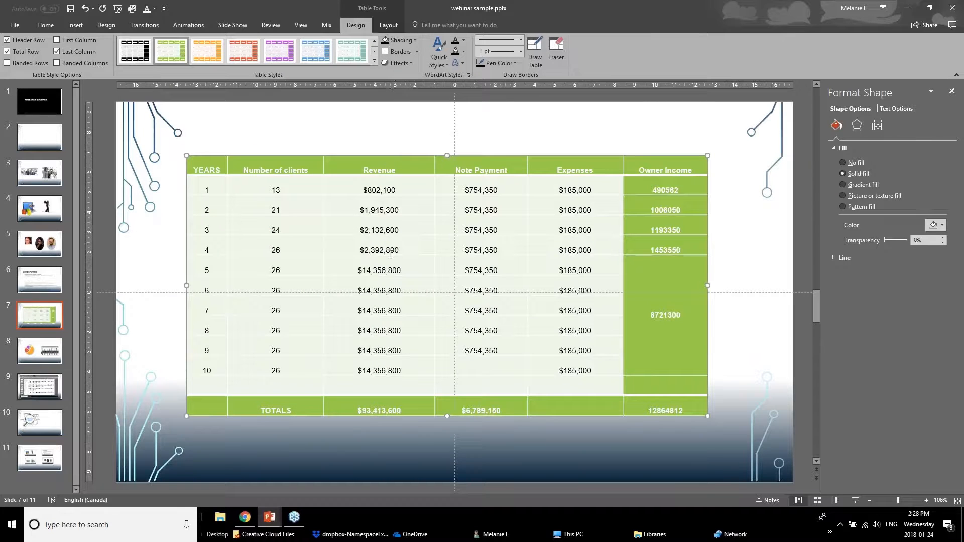
{"action": "key", "text": "ctrl+z"}
{"action": "key", "text": "ctrl+z"}
{"action": "key", "text": "ctrl+z"}
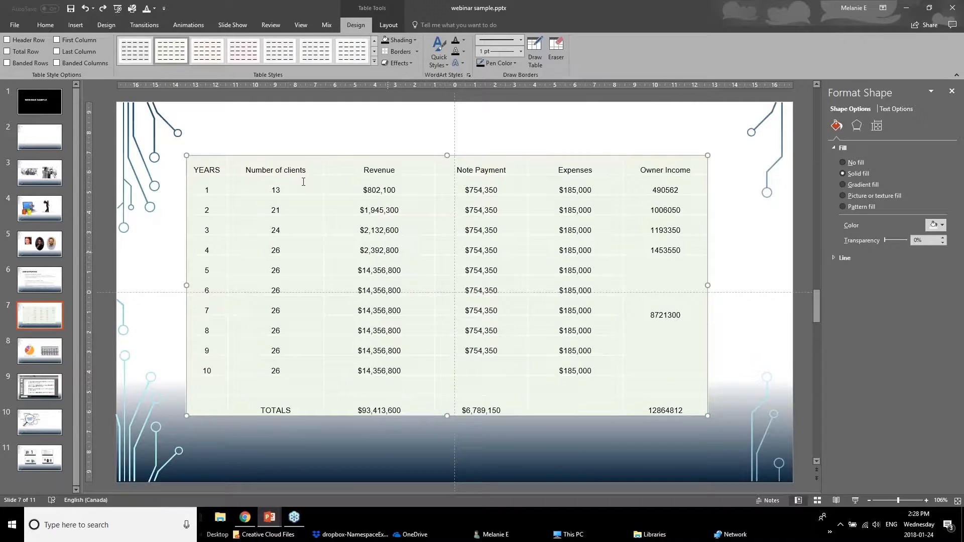
- Shade the table's header row, from YEARS to Owner Income, dark red
{"action": "left_click", "coordinate": [308, 129]}
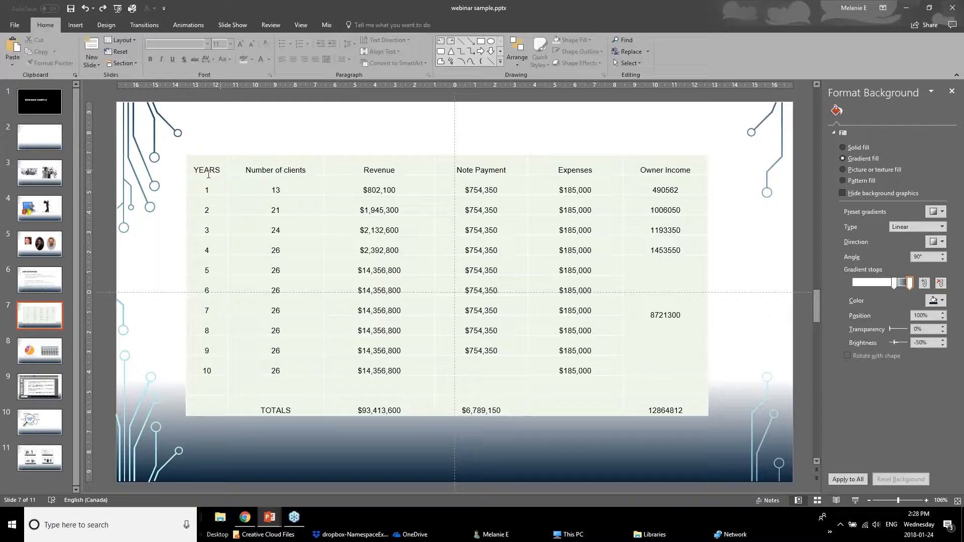
{"action": "left_click_drag", "start_coordinate": [210, 168], "coordinate": [688, 167]}
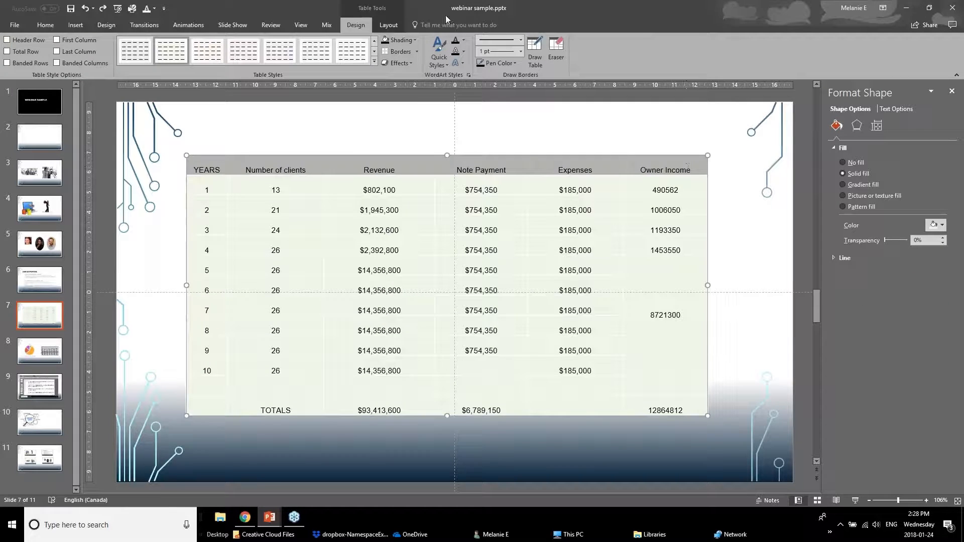
{"action": "left_click", "coordinate": [413, 41]}
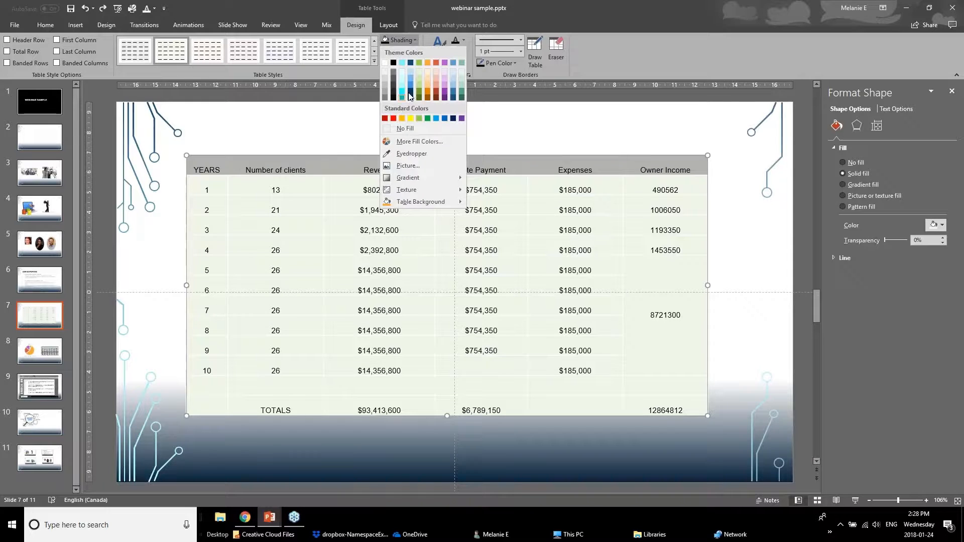
{"action": "left_click", "coordinate": [385, 119]}
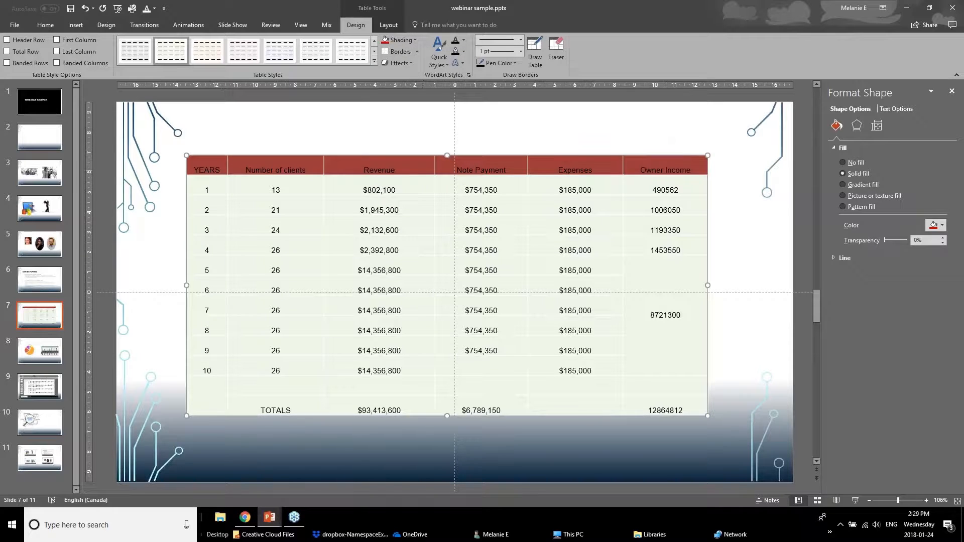
- Set the text colour of the table's header row to white
{"action": "left_click", "coordinate": [464, 41]}
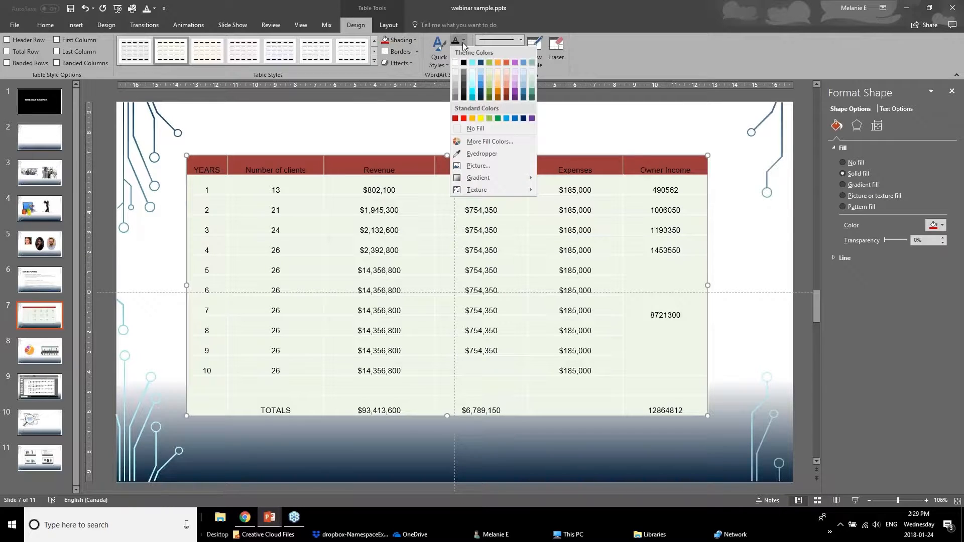
{"action": "left_click", "coordinate": [455, 62]}
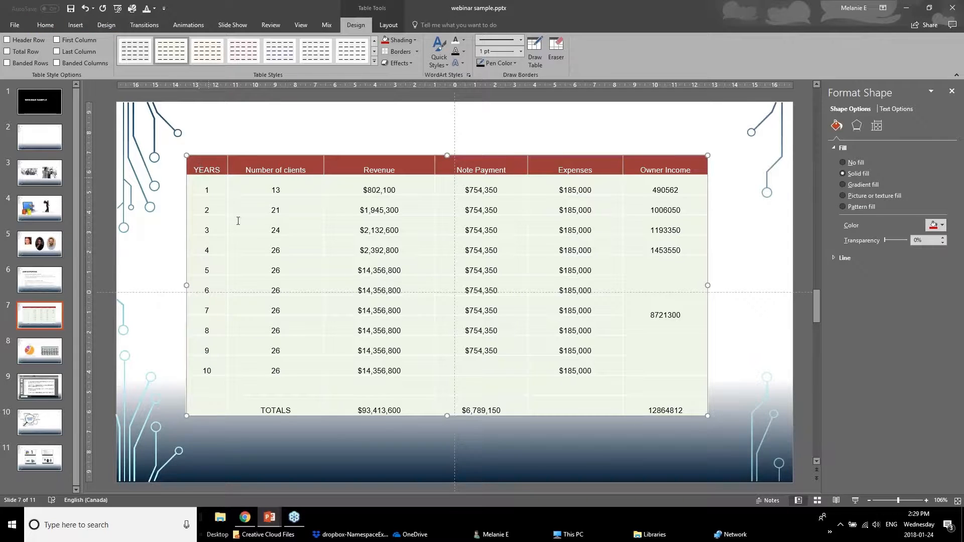
- Select the table's body cells from year 1 through the TOTALS row and choose a grey pen colour for their borders
{"action": "left_click_drag", "start_coordinate": [201, 189], "coordinate": [684, 404]}
{"action": "left_click", "coordinate": [416, 51]}
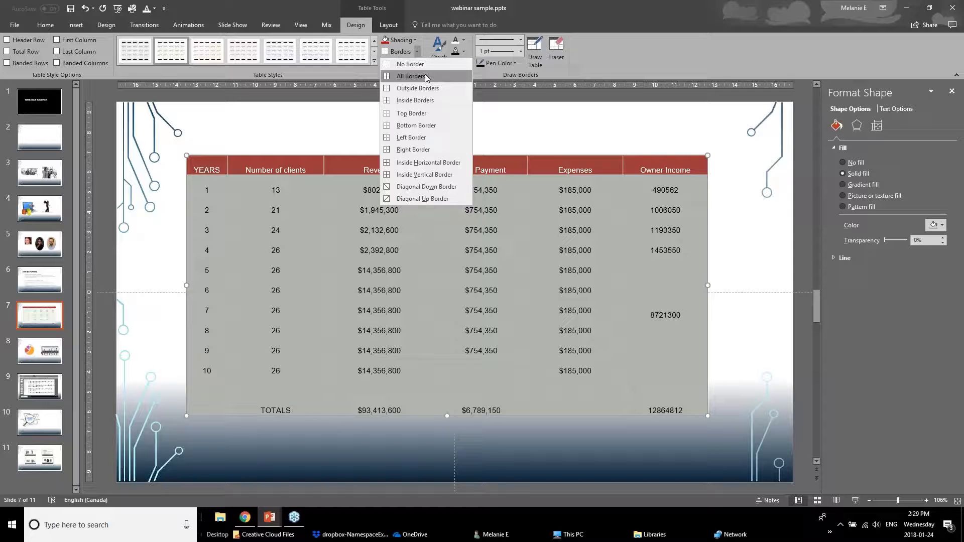
{"action": "left_click", "coordinate": [521, 56]}
{"action": "left_click", "coordinate": [521, 55]}
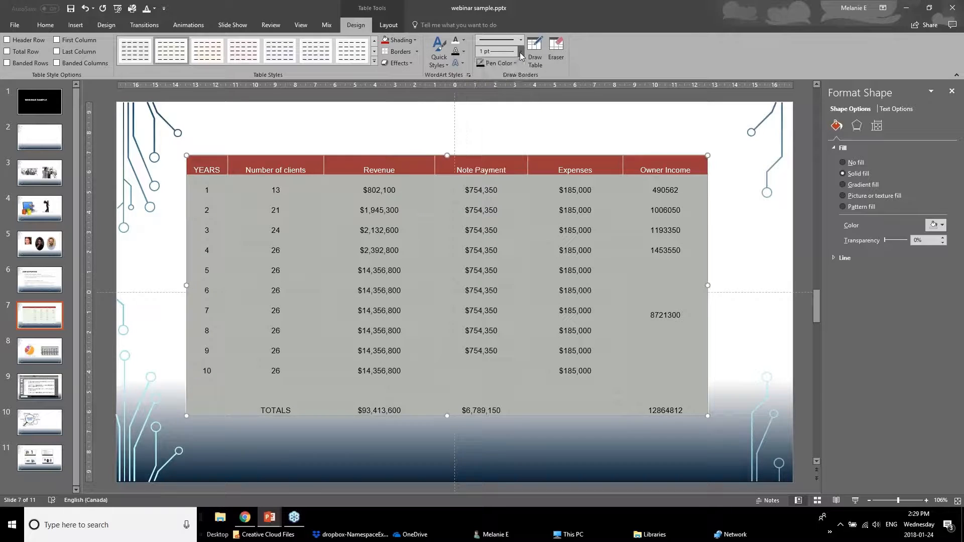
{"action": "left_click", "coordinate": [515, 63]}
{"action": "left_click", "coordinate": [481, 107]}
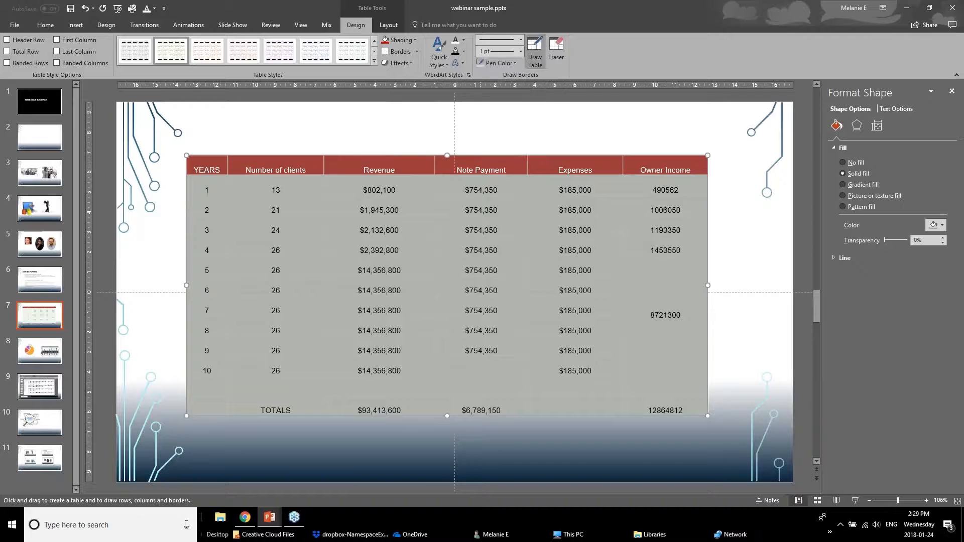
{"action": "left_click", "coordinate": [497, 63]}
{"action": "left_click", "coordinate": [482, 99]}
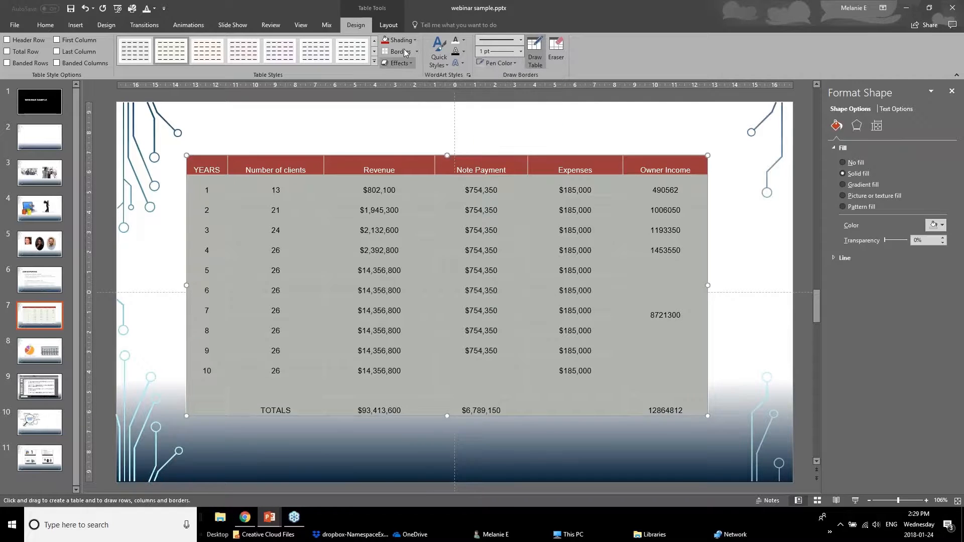
- Apply All Borders to every body cell from year 1 through the TOTALS row
{"action": "left_click", "coordinate": [403, 52]}
{"action": "left_click", "coordinate": [377, 152]}
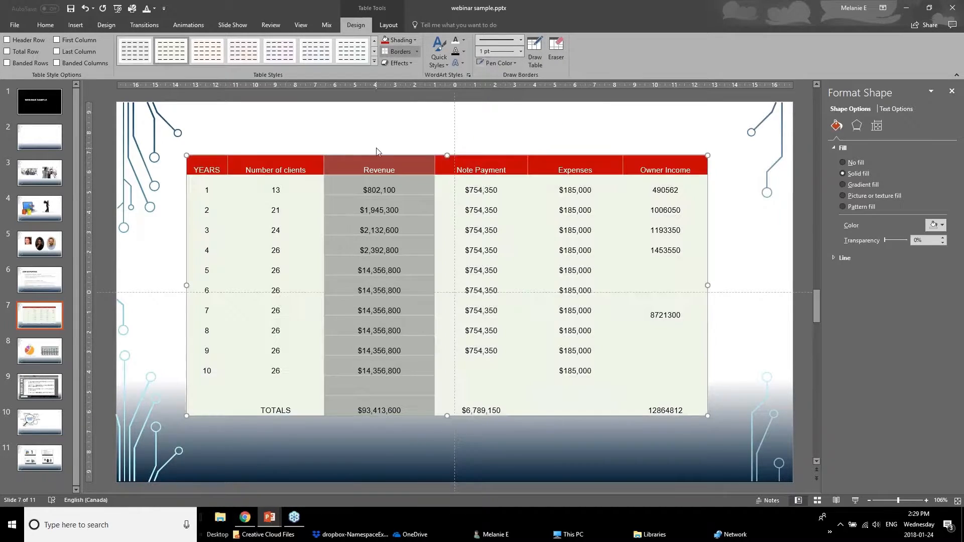
{"action": "left_click", "coordinate": [144, 279]}
{"action": "left_click_drag", "start_coordinate": [201, 187], "coordinate": [697, 414]}
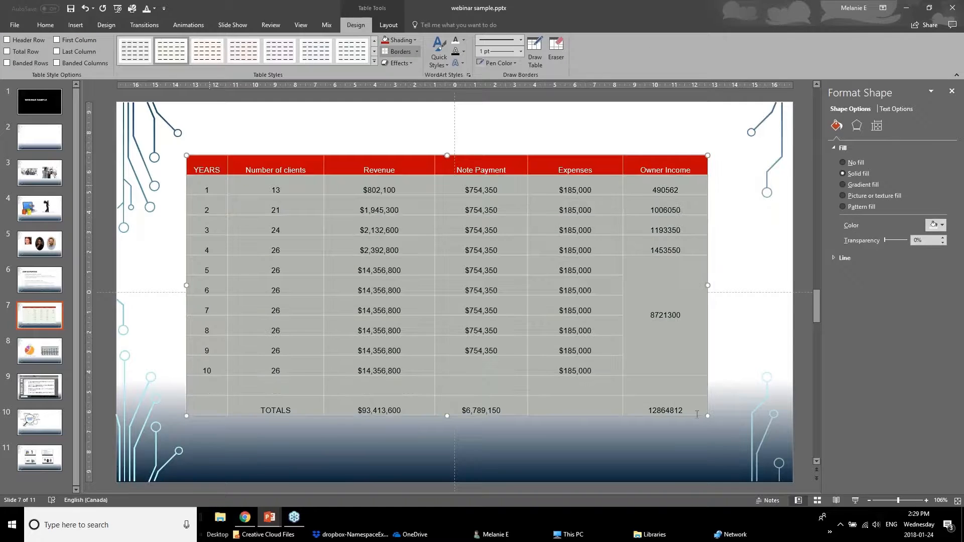
{"action": "left_click", "coordinate": [416, 51]}
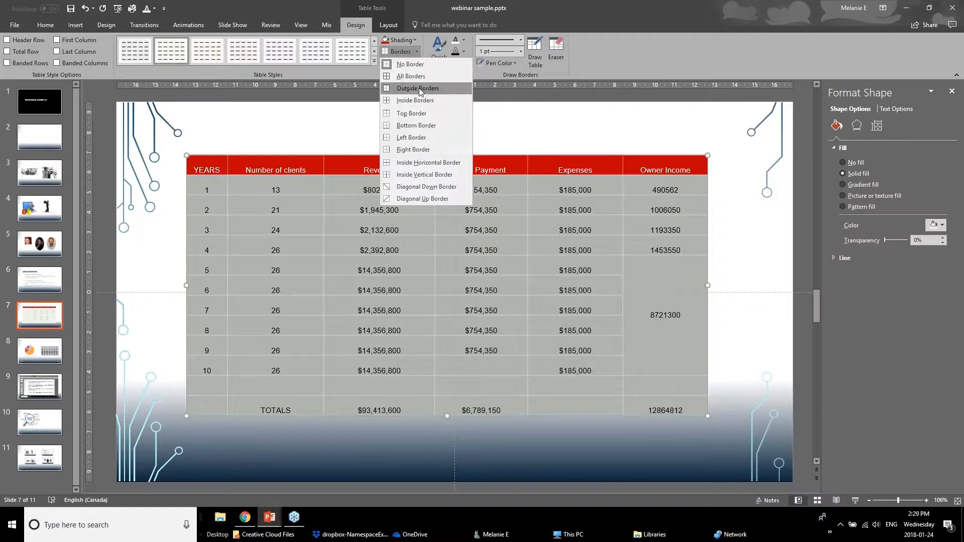
{"action": "left_click", "coordinate": [422, 77]}
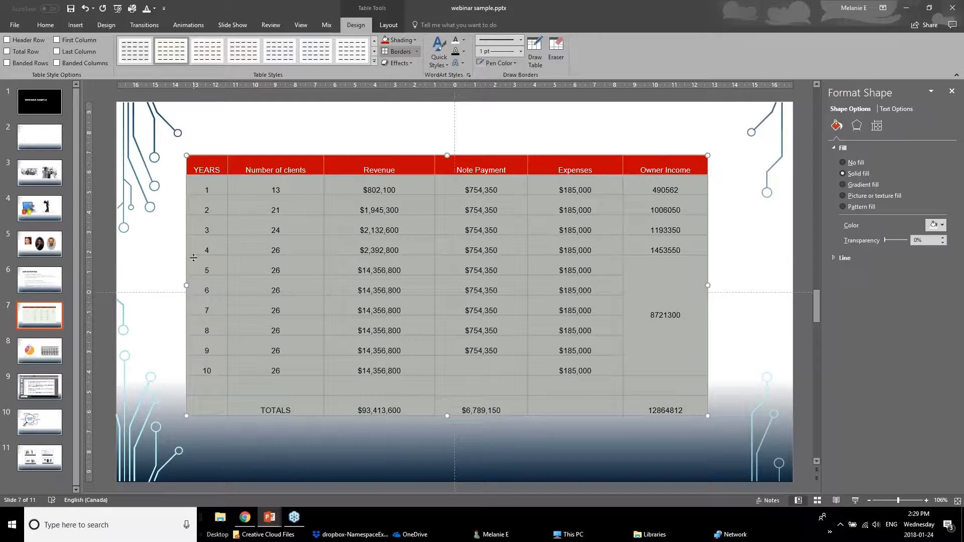
{"action": "left_click", "coordinate": [173, 263]}
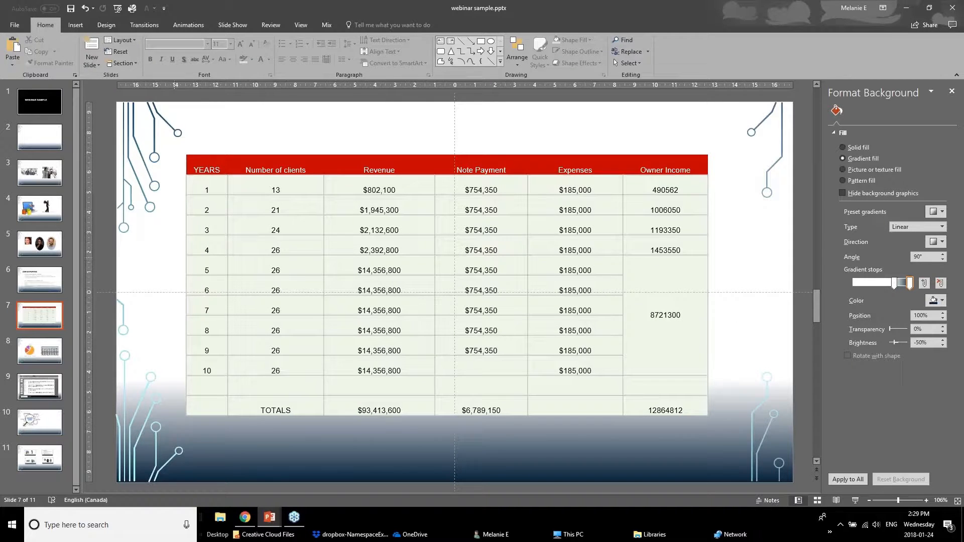
{"action": "left_click_drag", "start_coordinate": [198, 190], "coordinate": [676, 225]}
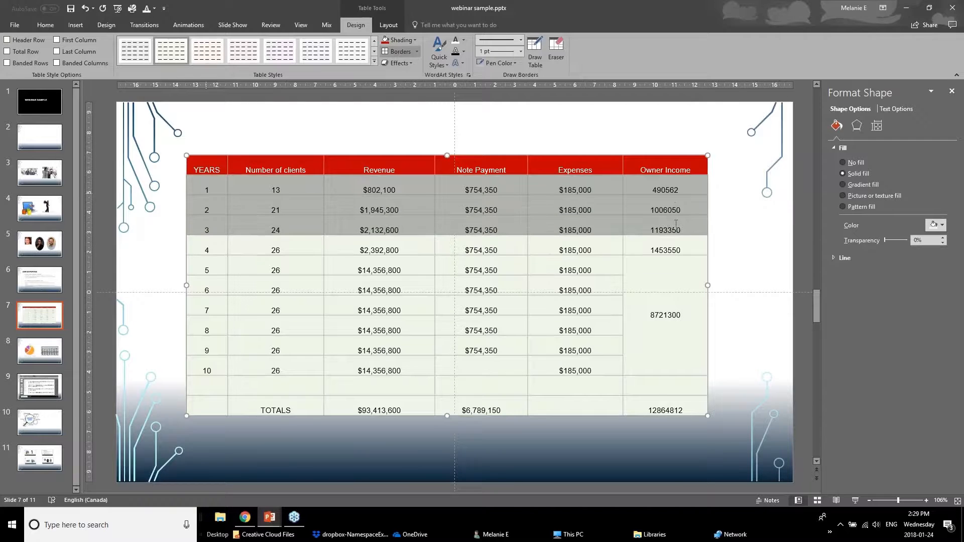
{"action": "left_click", "coordinate": [663, 268]}
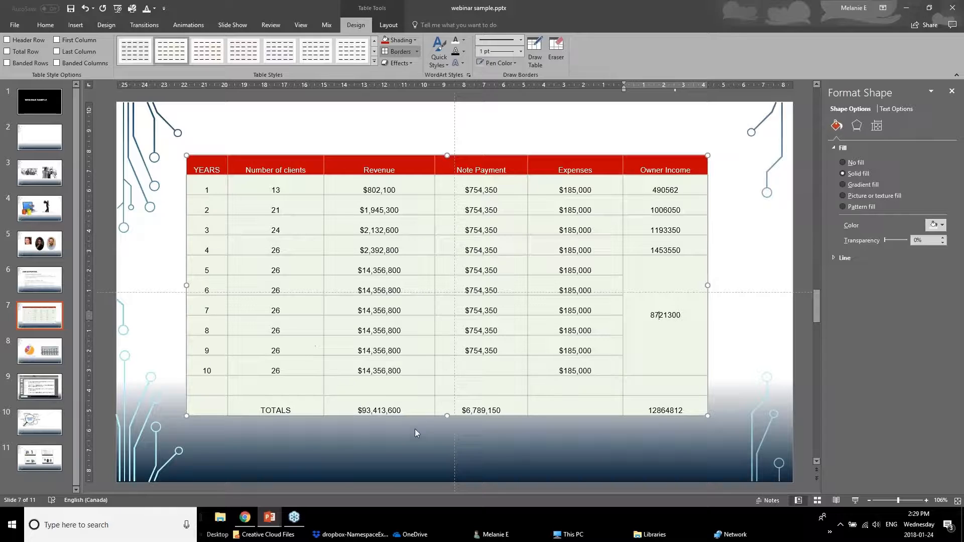
{"action": "left_click", "coordinate": [207, 183]}
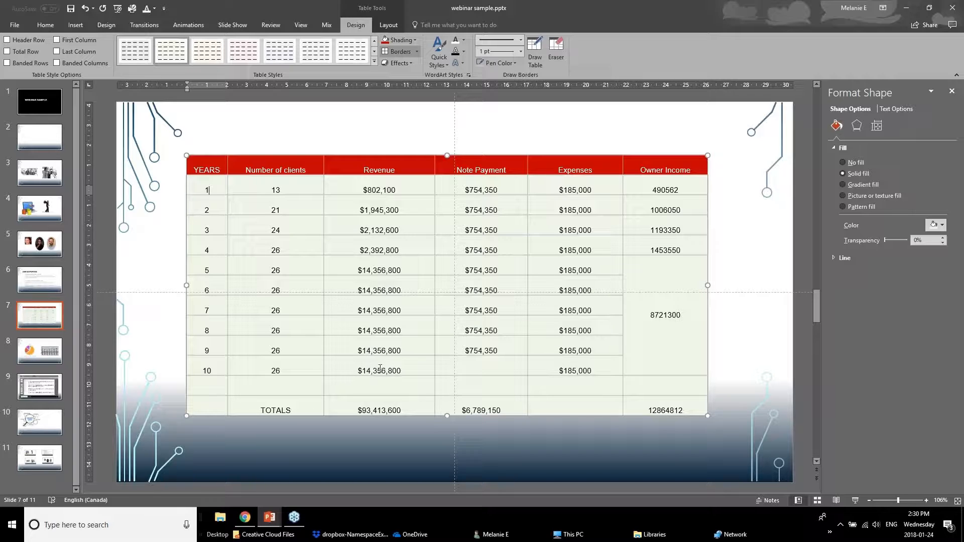
- Centre the text vertically in all cells of the table
{"action": "left_click", "coordinate": [388, 26]}
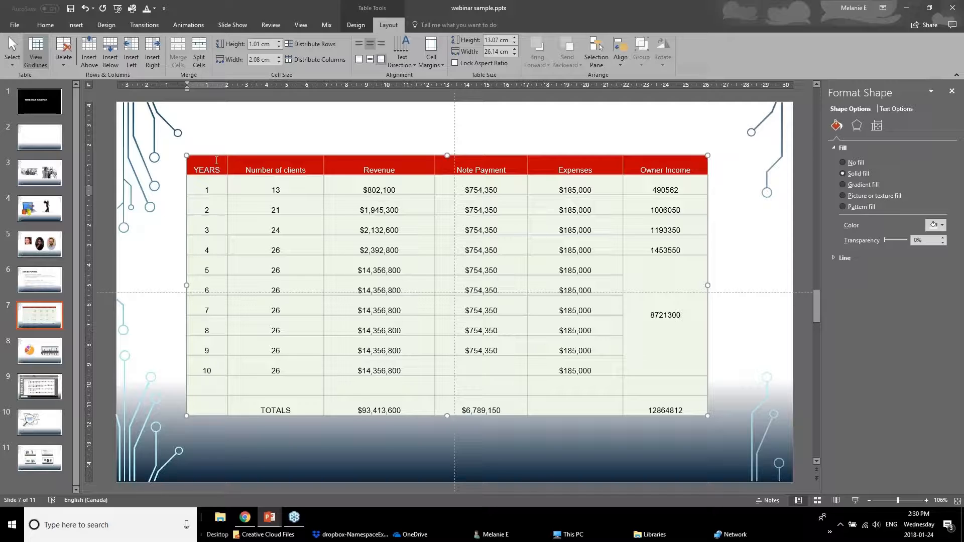
{"action": "key", "text": "Escape"}
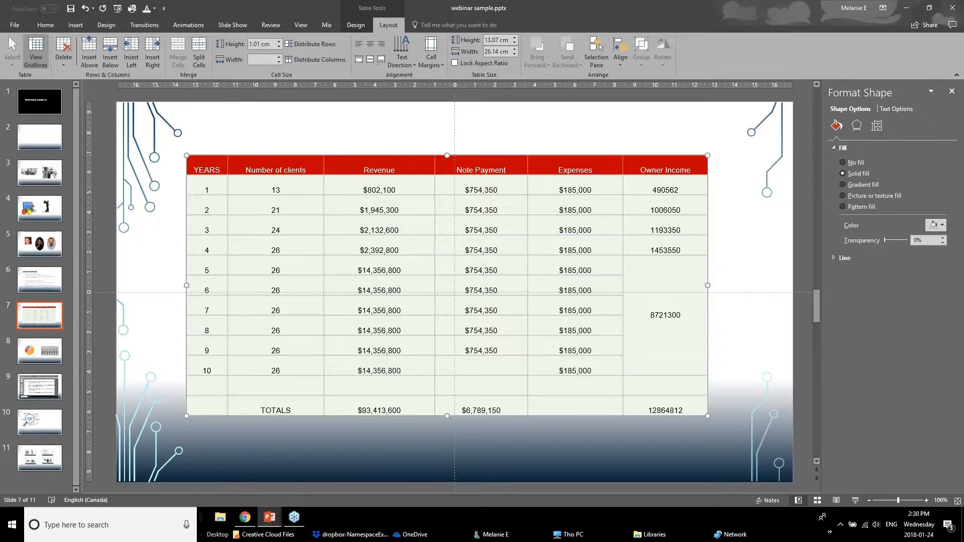
{"action": "left_click", "coordinate": [371, 61]}
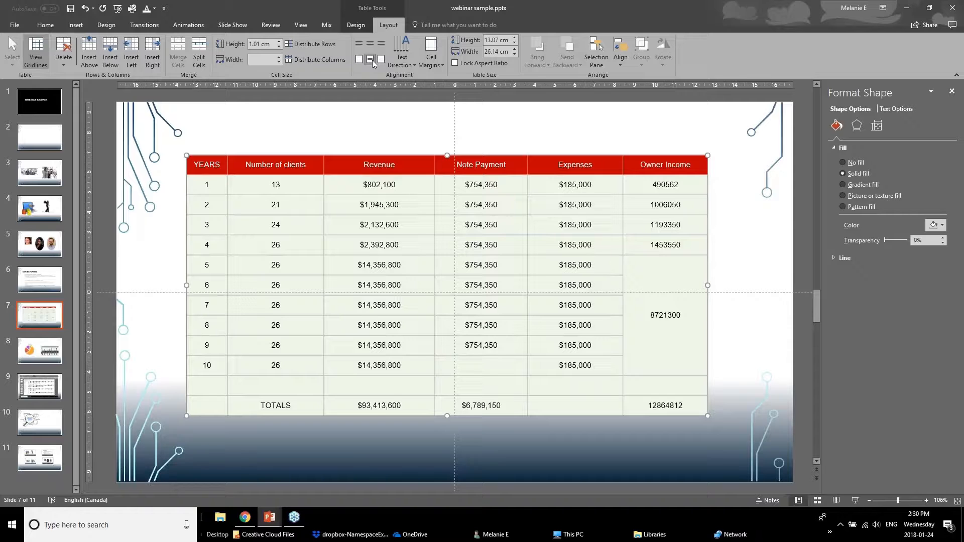
- Try left and right alignment on the whole table's text, and return it to centred
{"action": "left_click", "coordinate": [354, 46]}
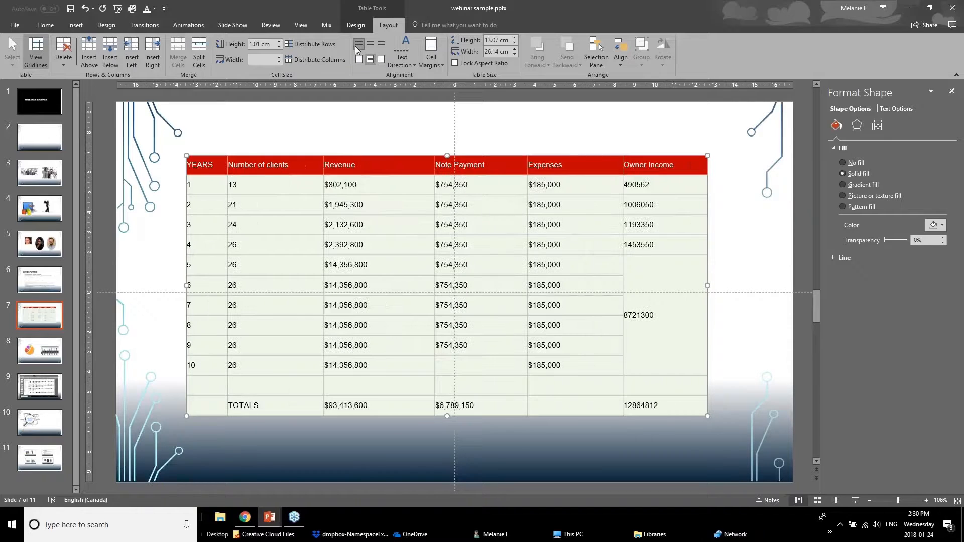
{"action": "left_click", "coordinate": [369, 45]}
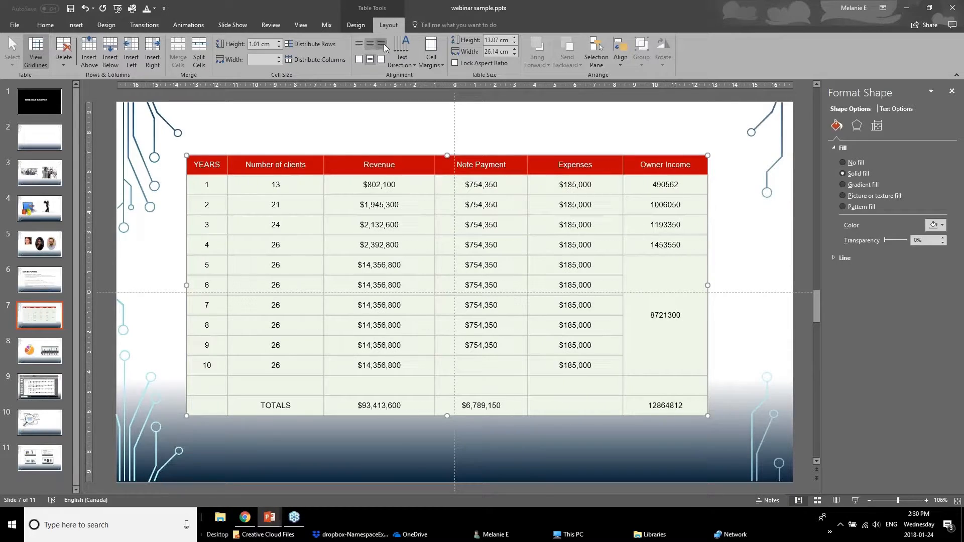
{"action": "left_click", "coordinate": [383, 44]}
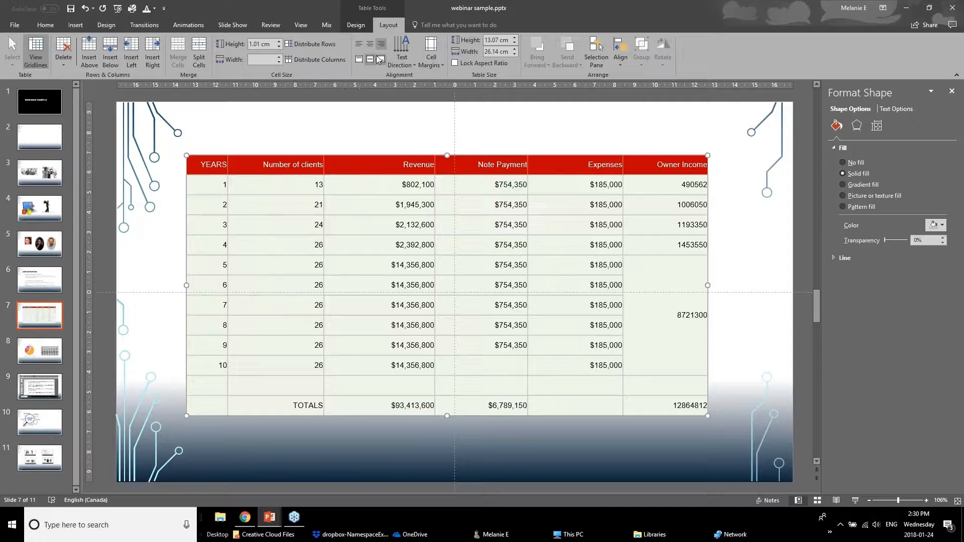
{"action": "left_click", "coordinate": [370, 44]}
- Try rotating the text in the YEARS column's body cells by 90°, and return it to horizontal
{"action": "left_click", "coordinate": [272, 225]}
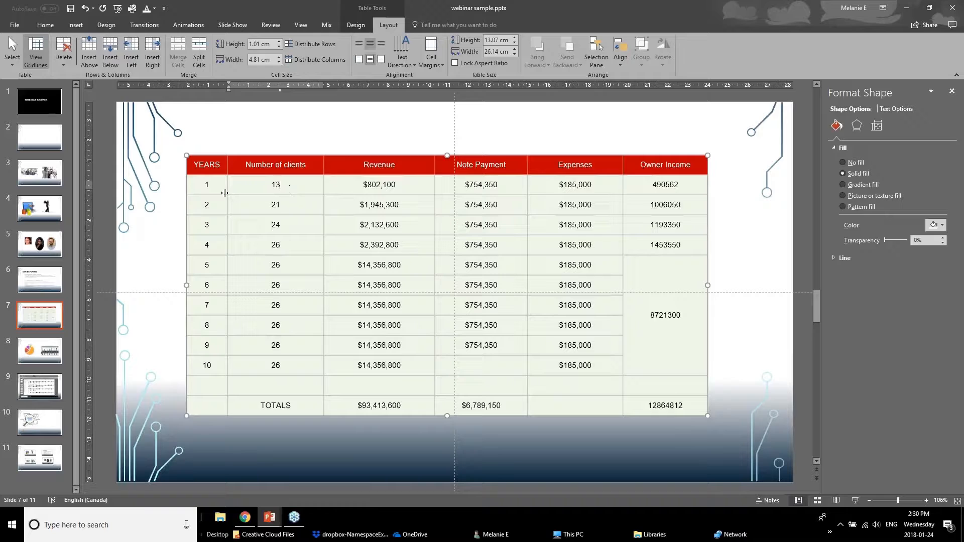
{"action": "left_click_drag", "start_coordinate": [209, 185], "coordinate": [192, 391]}
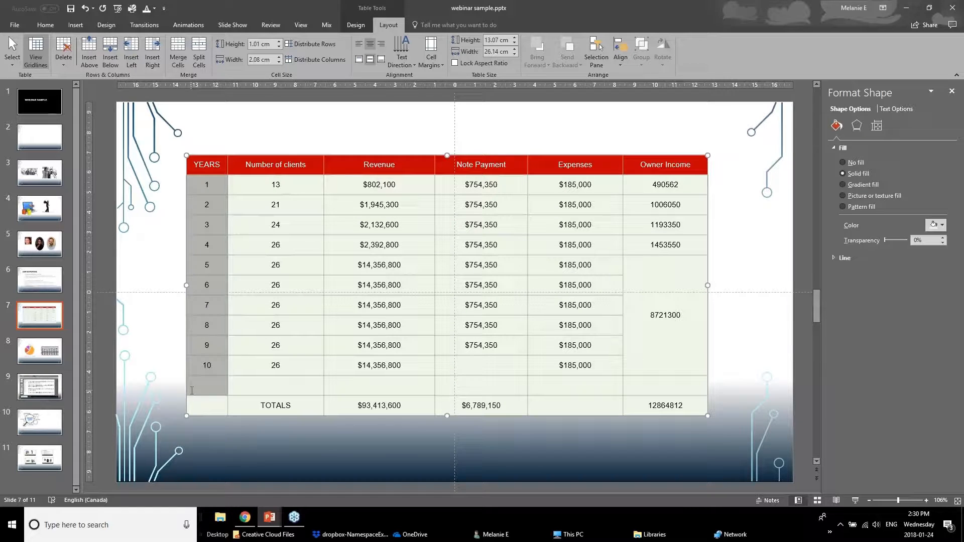
{"action": "left_click", "coordinate": [403, 68]}
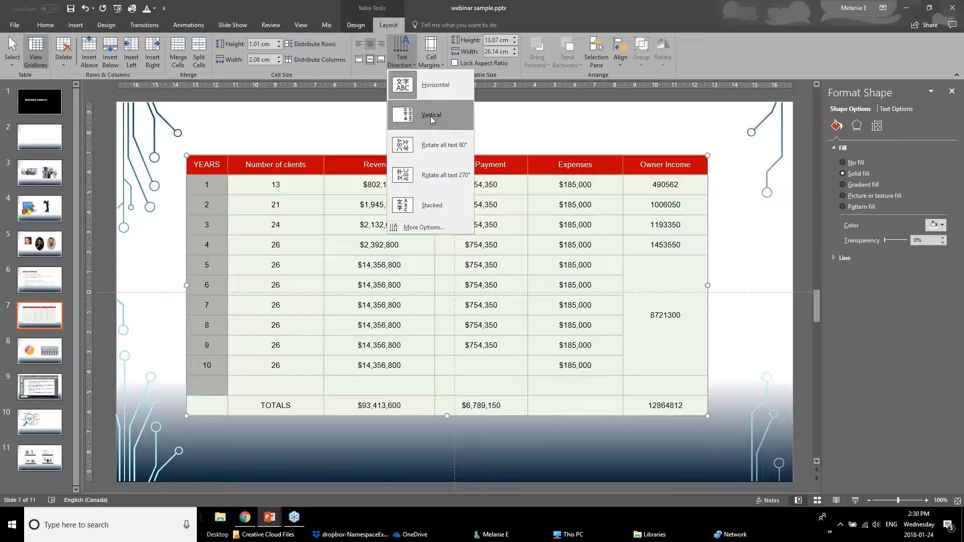
{"action": "left_click", "coordinate": [429, 146]}
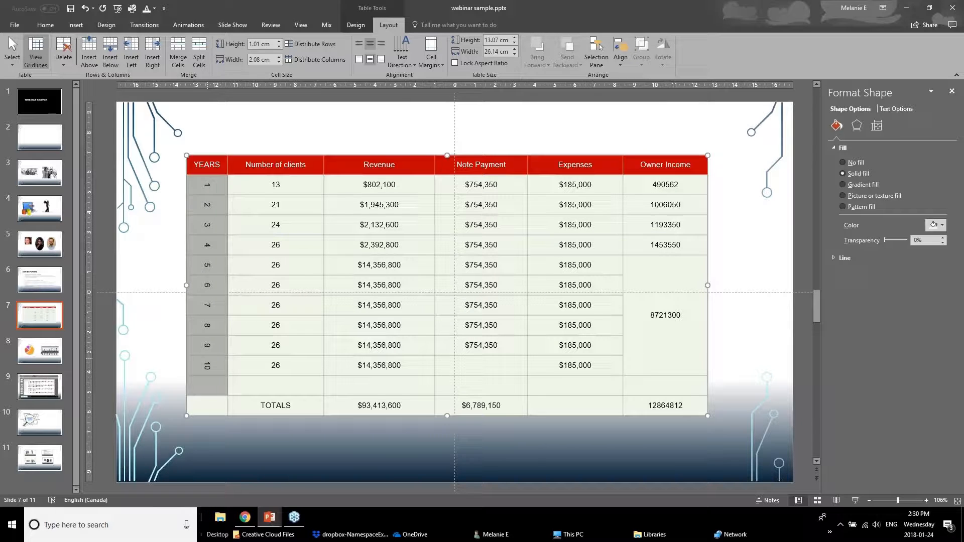
{"action": "left_click", "coordinate": [402, 55]}
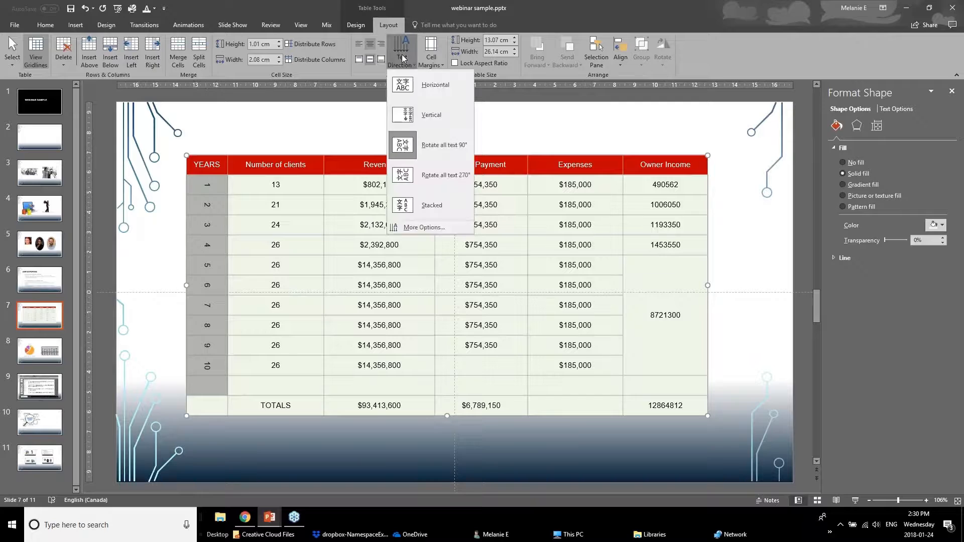
{"action": "left_click", "coordinate": [417, 89]}
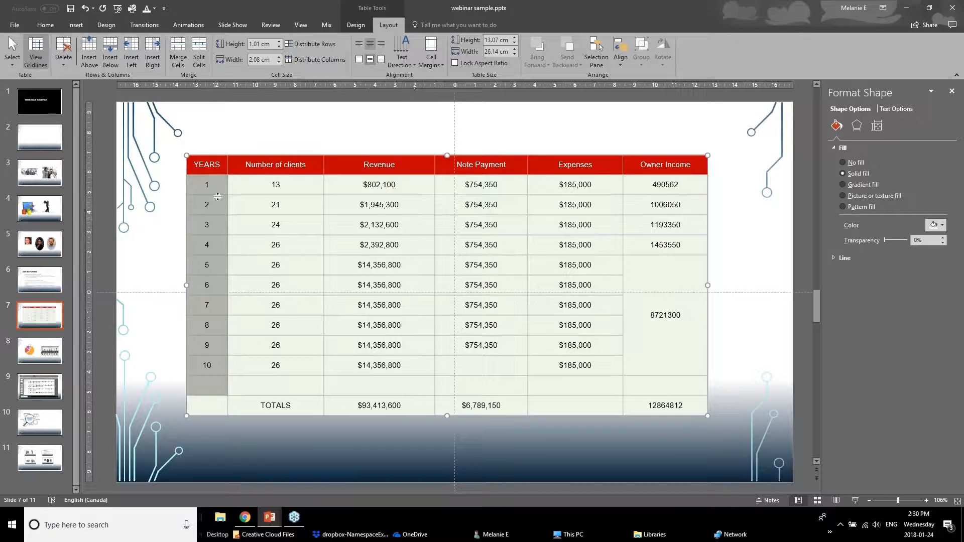
- Review the cell margin presets and apply Narrow margins to all cells of the table
{"action": "left_click", "coordinate": [215, 171]}
{"action": "left_click", "coordinate": [432, 64]}
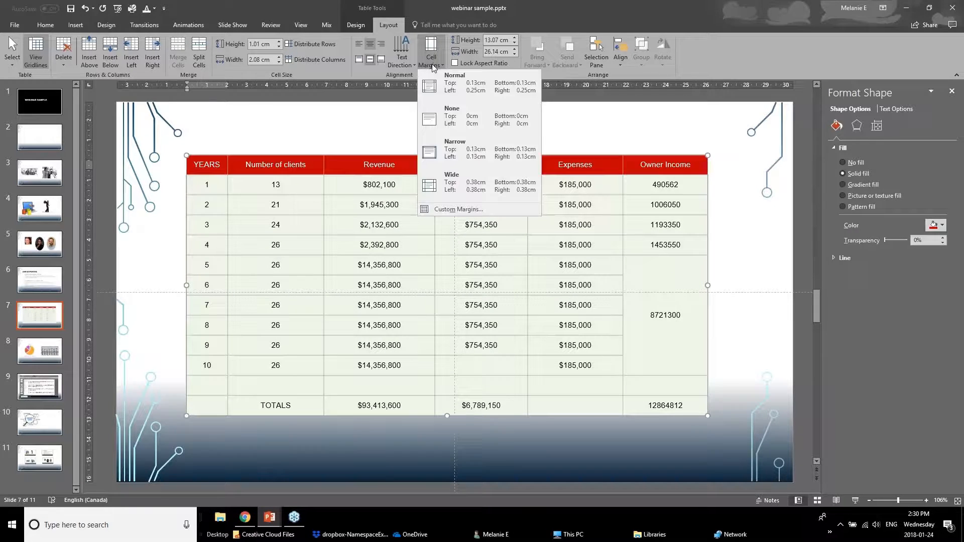
{"action": "left_click", "coordinate": [234, 207]}
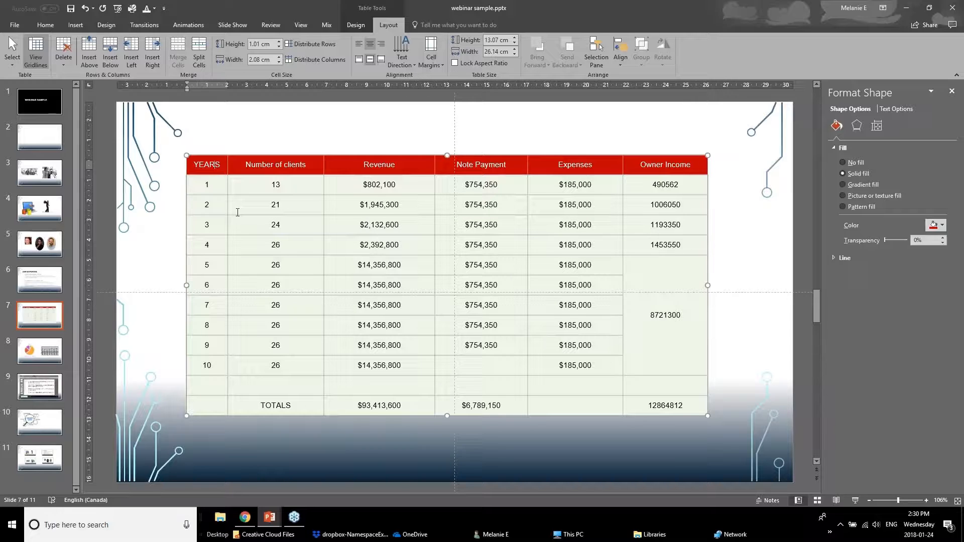
{"action": "left_click", "coordinate": [272, 185]}
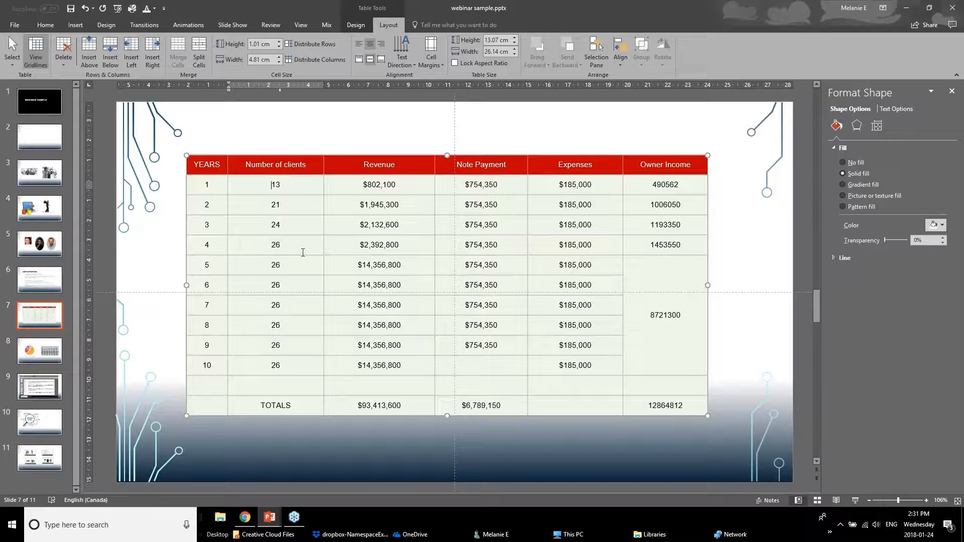
{"action": "left_click_drag", "start_coordinate": [224, 169], "coordinate": [668, 407]}
{"action": "left_click", "coordinate": [425, 66]}
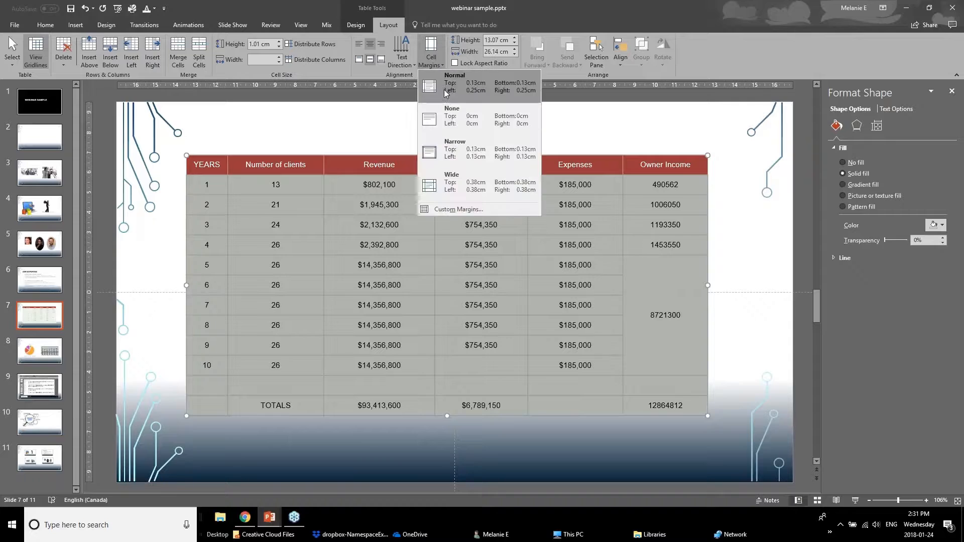
{"action": "left_click", "coordinate": [463, 166]}
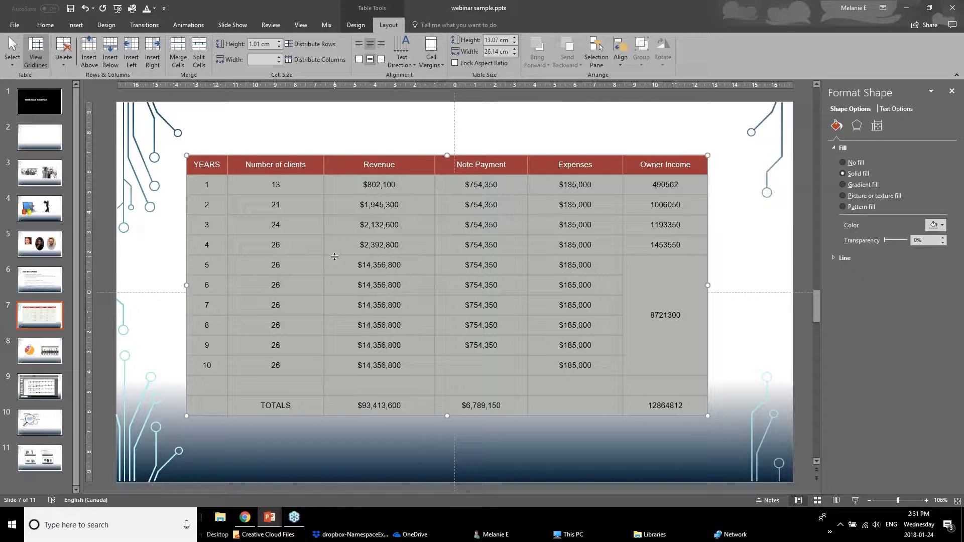
- Open the text box settings for the whole table to examine its cell margins
{"action": "left_click", "coordinate": [392, 186]}
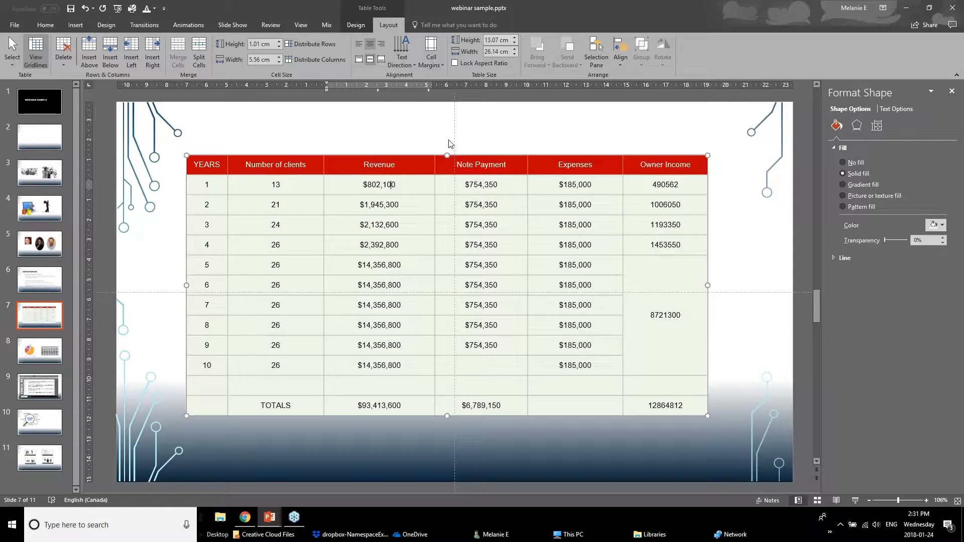
{"action": "left_click", "coordinate": [397, 155]}
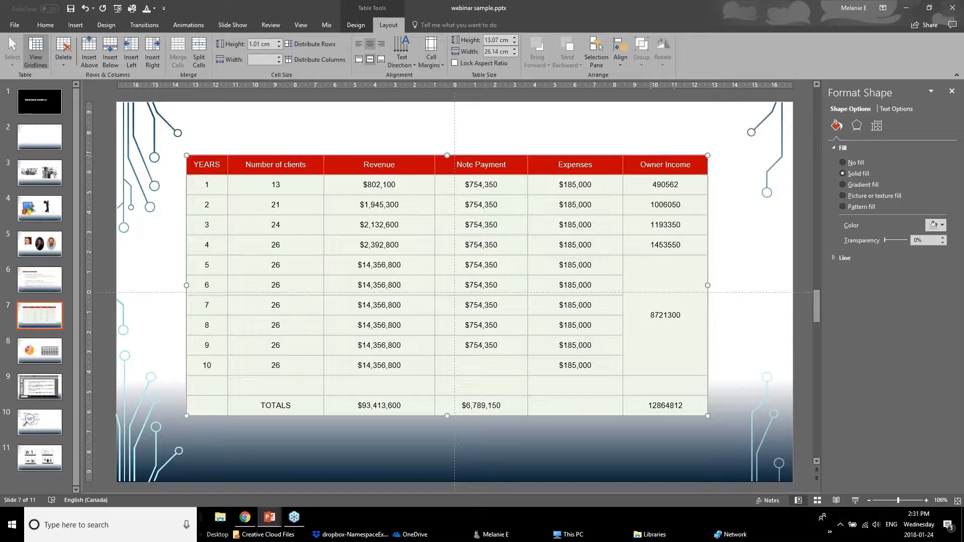
{"action": "right_click", "coordinate": [651, 155]}
{"action": "left_click", "coordinate": [678, 317]}
{"action": "left_click", "coordinate": [891, 108]}
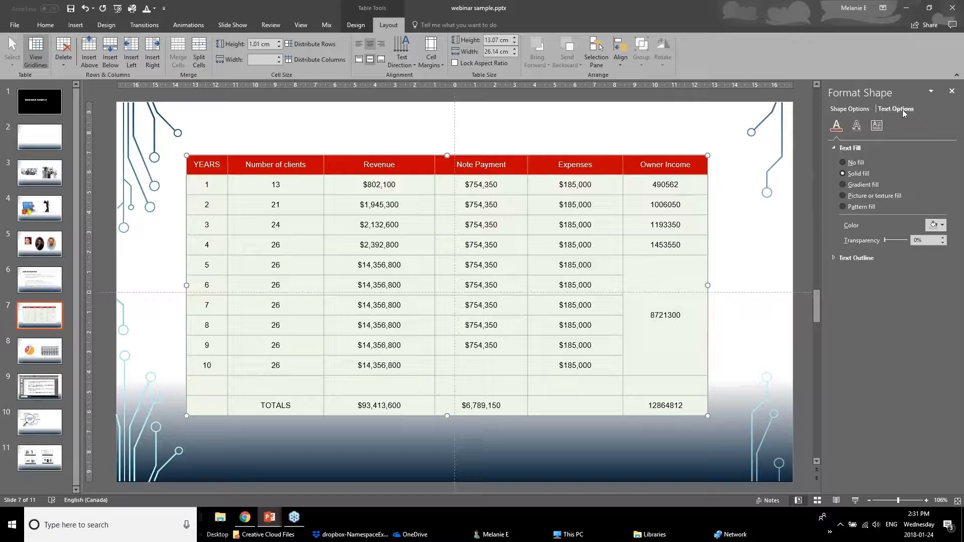
{"action": "left_click", "coordinate": [876, 127]}
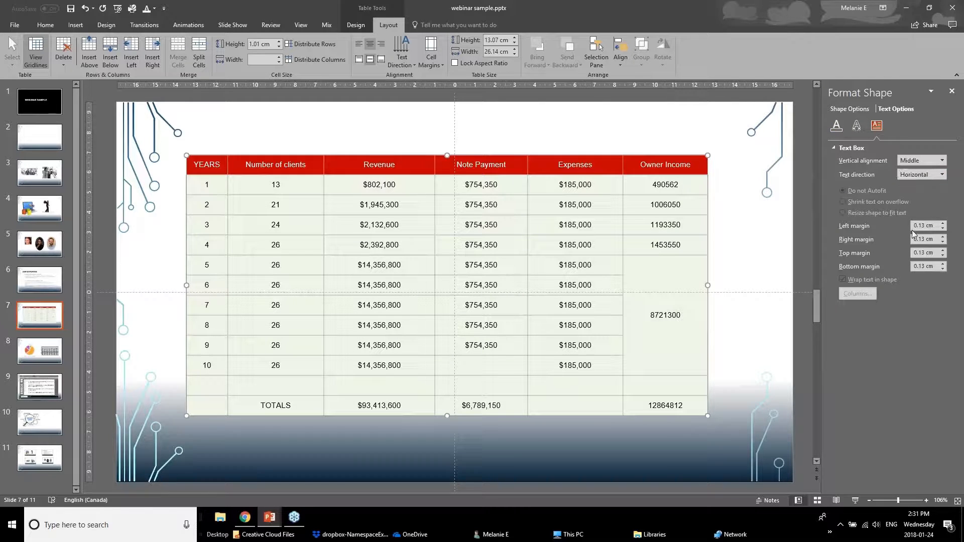
{"action": "left_click", "coordinate": [539, 205]}
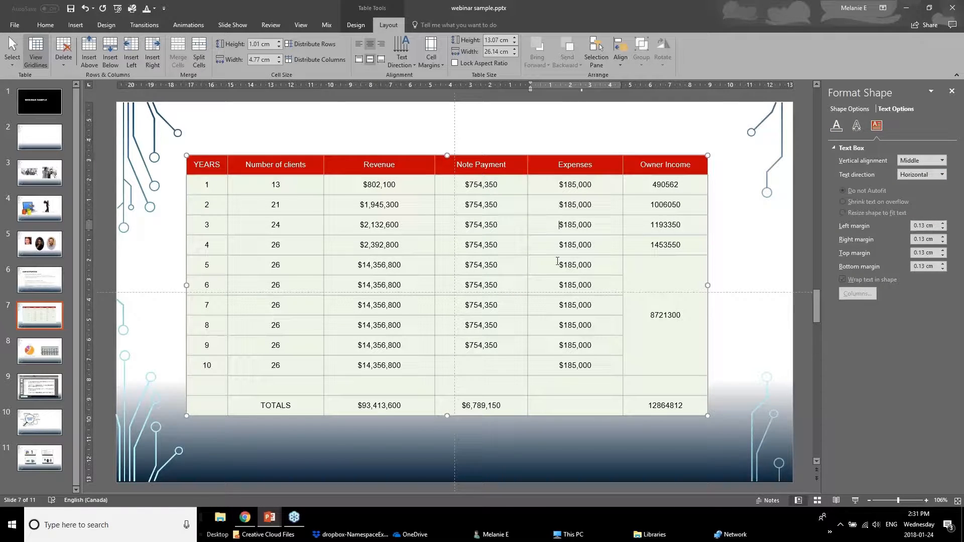
{"action": "left_click", "coordinate": [645, 270]}
{"action": "left_click_drag", "start_coordinate": [645, 270], "coordinate": [650, 375]}
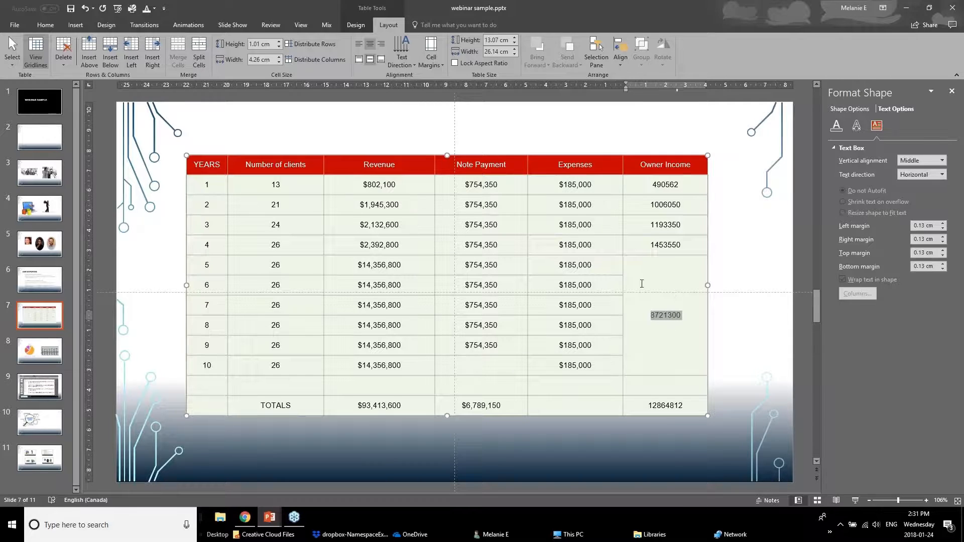
{"action": "left_click", "coordinate": [666, 367]}
{"action": "left_click_drag", "start_coordinate": [674, 409], "coordinate": [220, 409]}
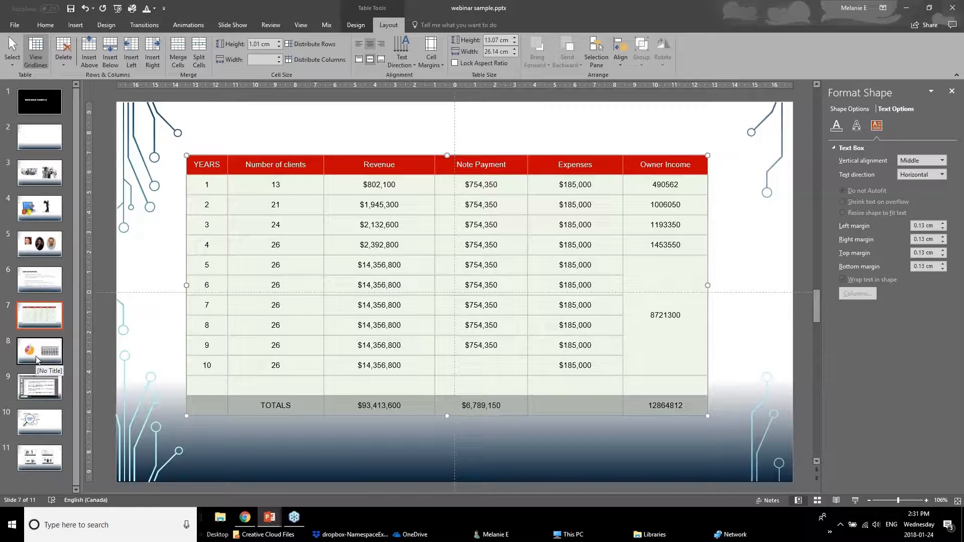
- Switch to the Powerpoint Webinar January 2018 v1 presentation and show its Better Looking Graphs slide
{"action": "left_click", "coordinate": [271, 518]}
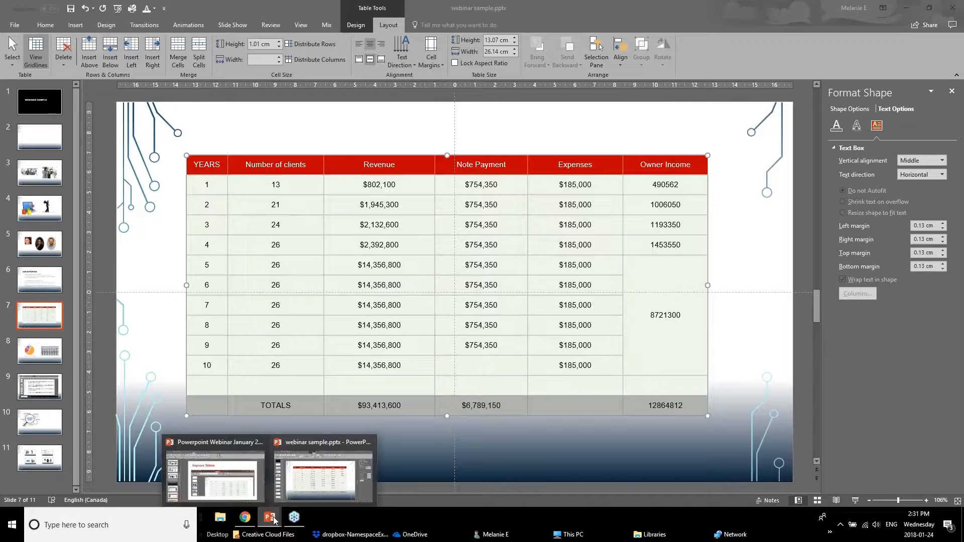
{"action": "left_click", "coordinate": [219, 477]}
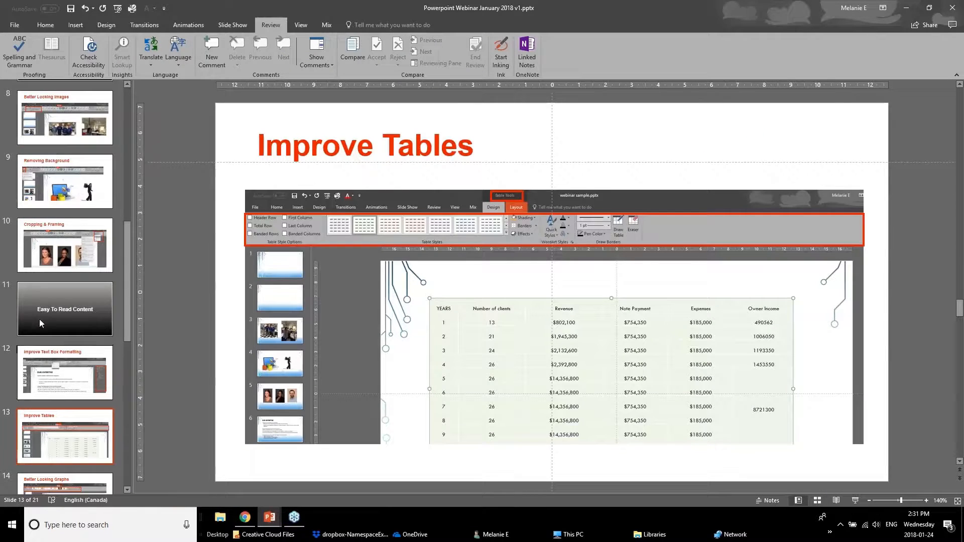
{"action": "scroll", "coordinate": [48, 412], "scroll_direction": "down", "scroll_amount": 1}
{"action": "left_click", "coordinate": [50, 452]}
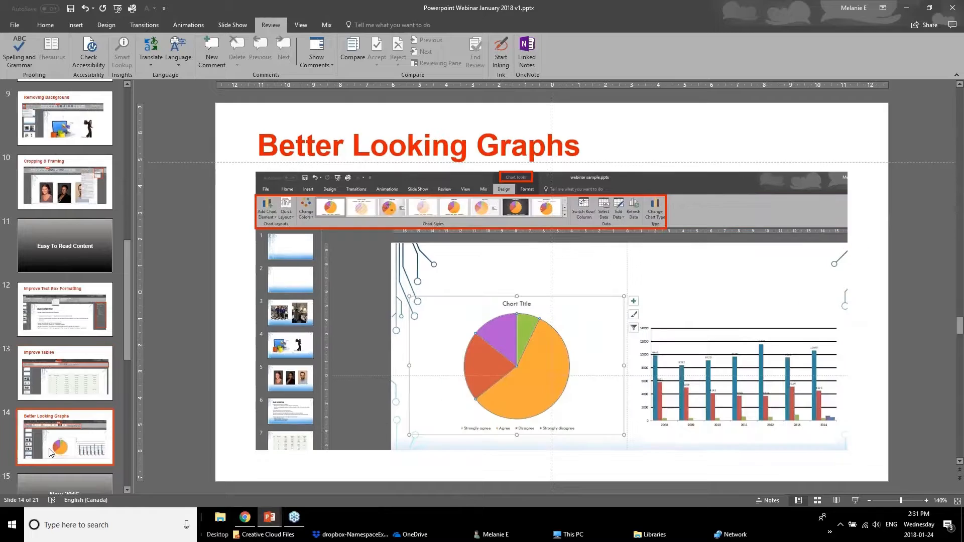